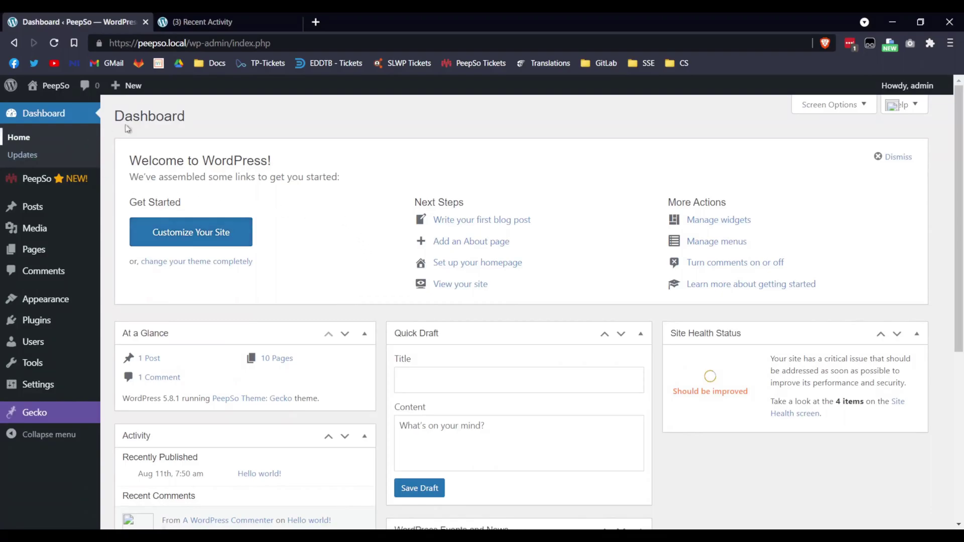
In PeepSo Configuration > Stream Posts, toggle Post Backgrounds off and back on.
mouse_move(18, 185)
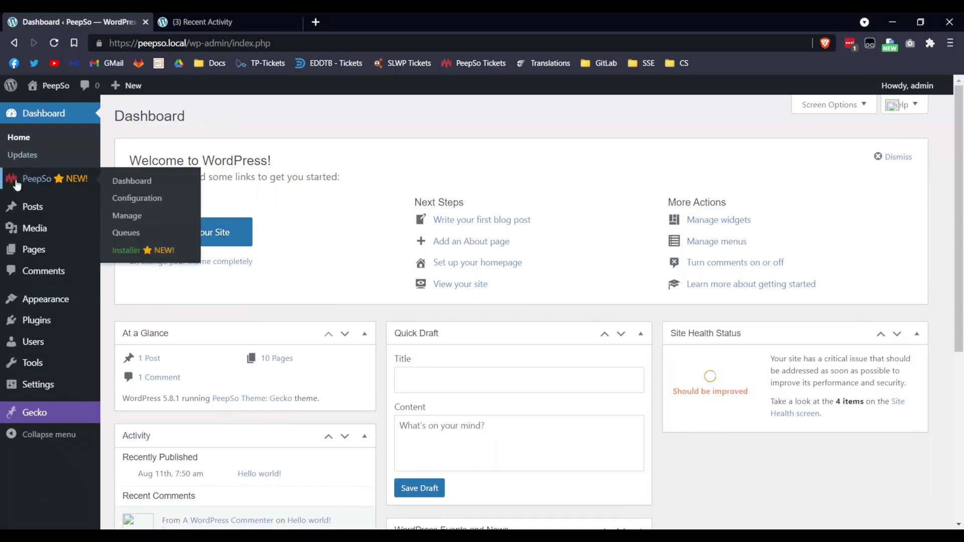
click(132, 198)
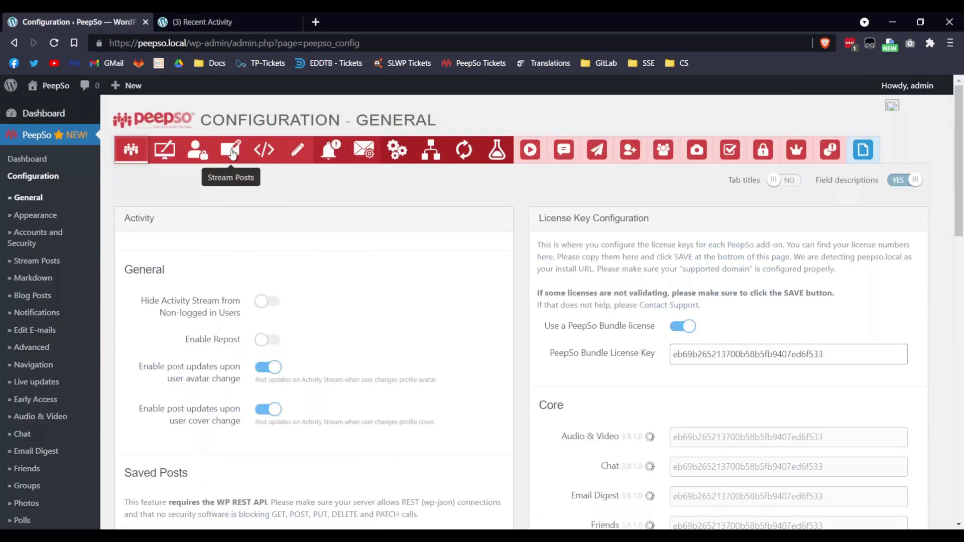
click(232, 155)
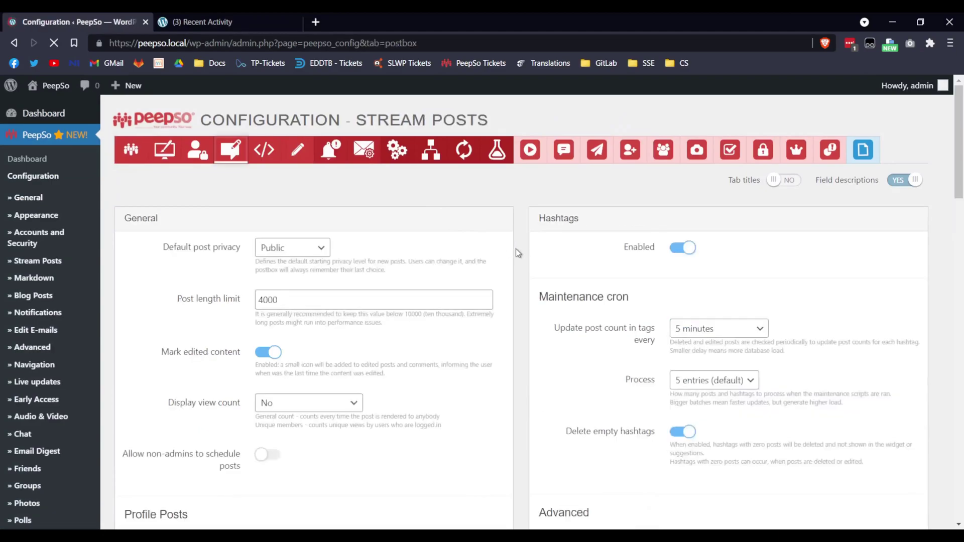
scroll(517, 251, down, 10)
scroll(521, 255, down, 3)
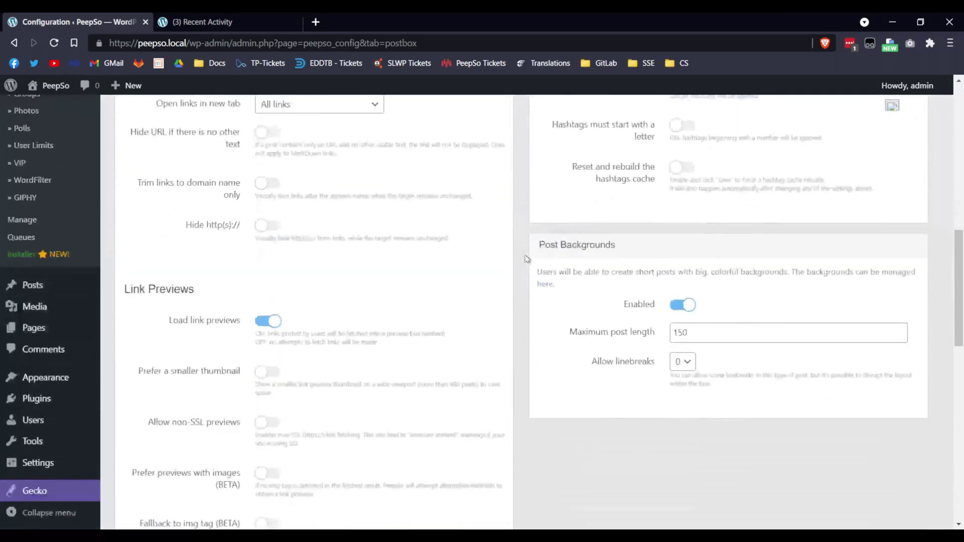
click(689, 306)
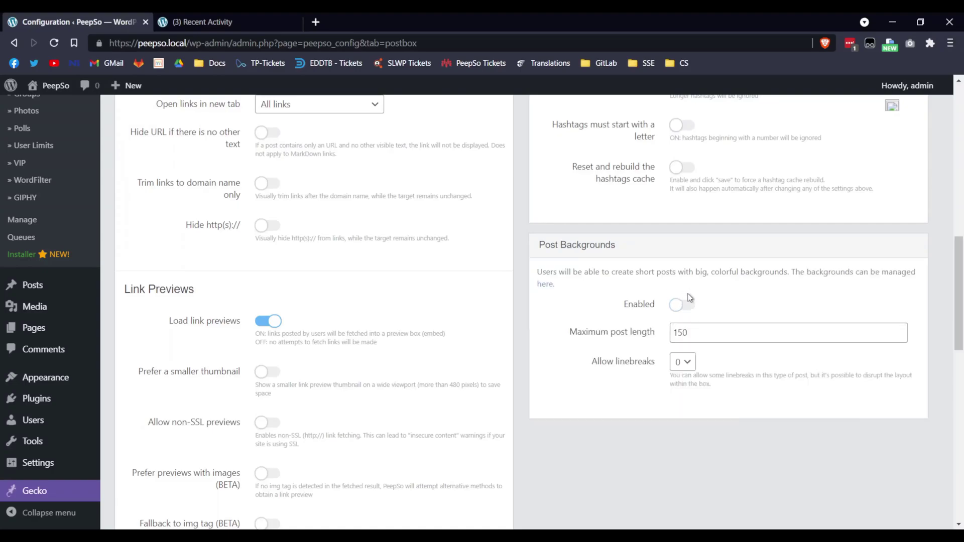
click(689, 304)
Save the Stream Posts settings, check the Options updated notice, and go to Recent Activity.
scroll(555, 381, down, 10)
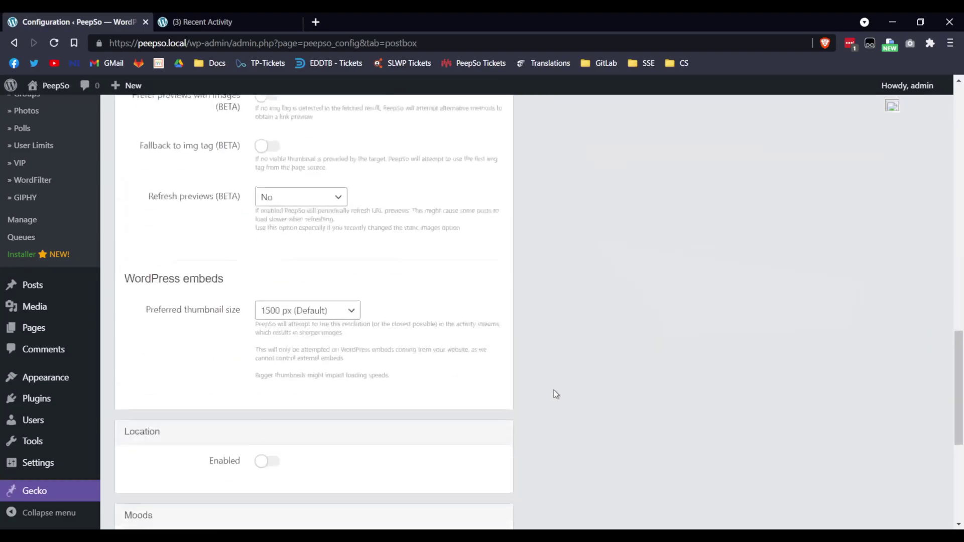
click(480, 454)
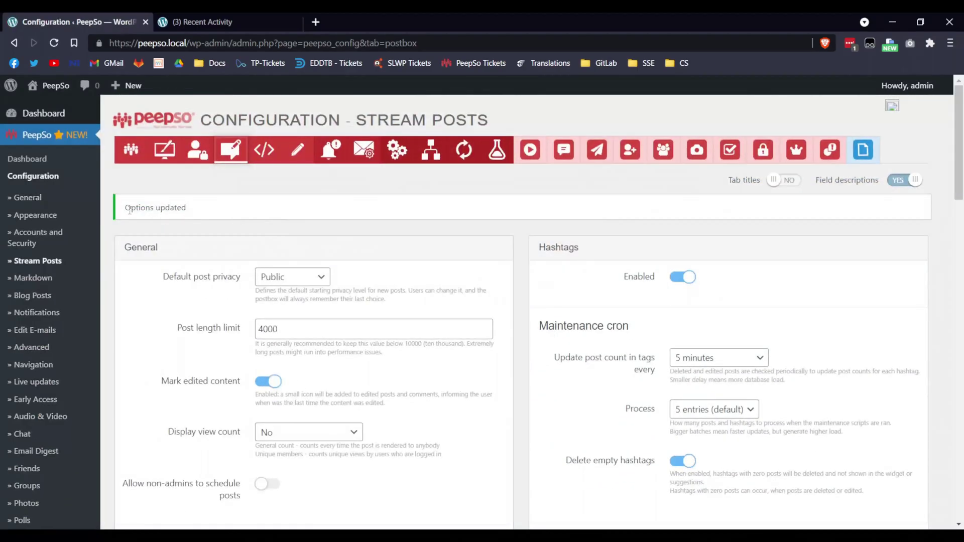
drag(192, 214, 121, 216)
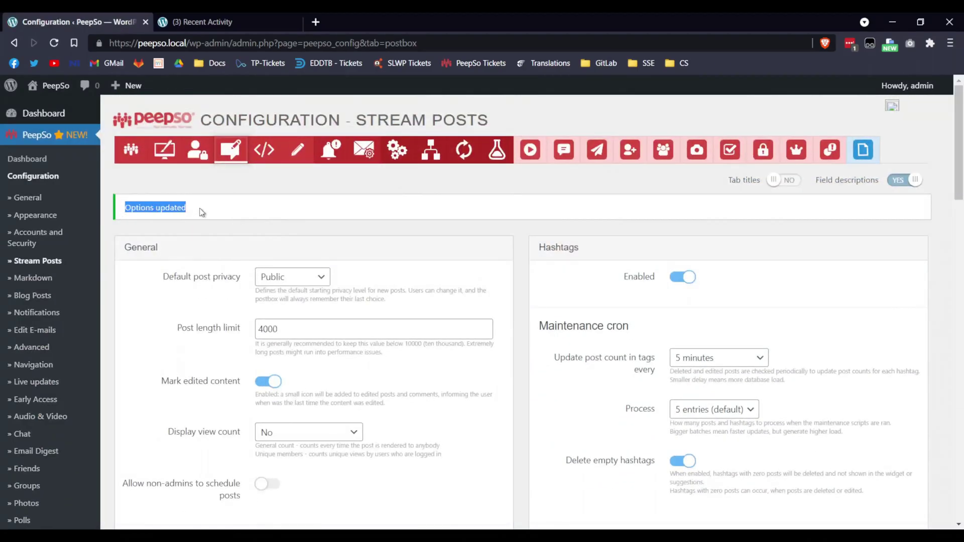
click(236, 217)
click(224, 22)
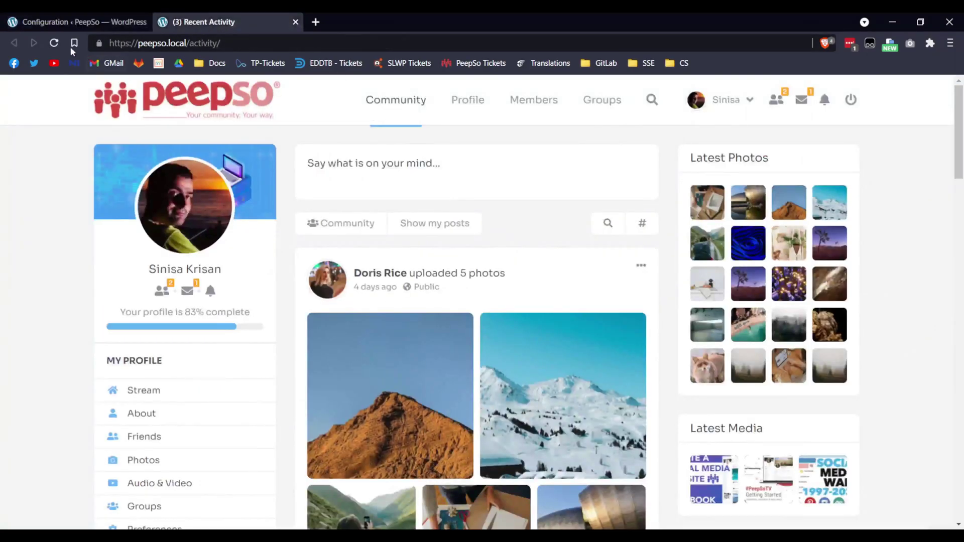
Reload the activity page and start a new post of type Post background.
click(54, 43)
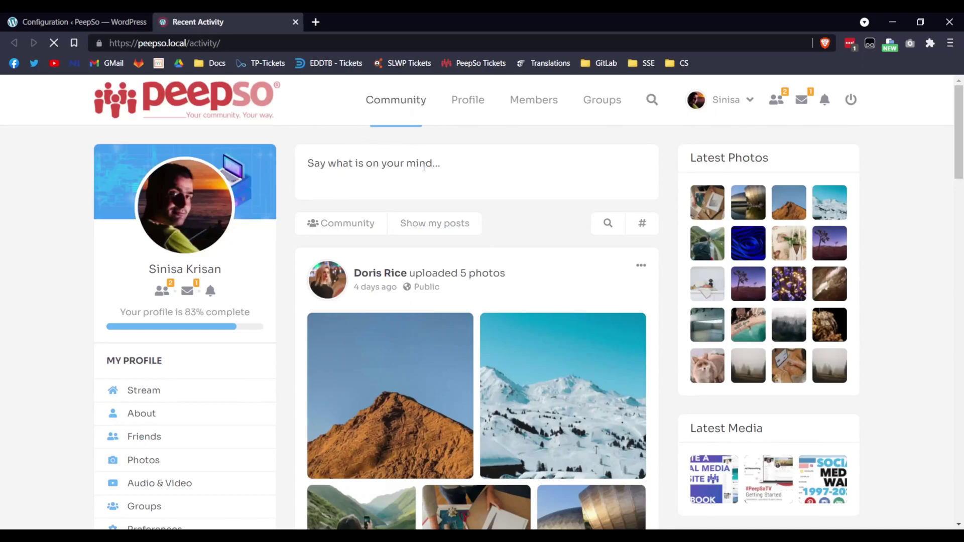
click(440, 162)
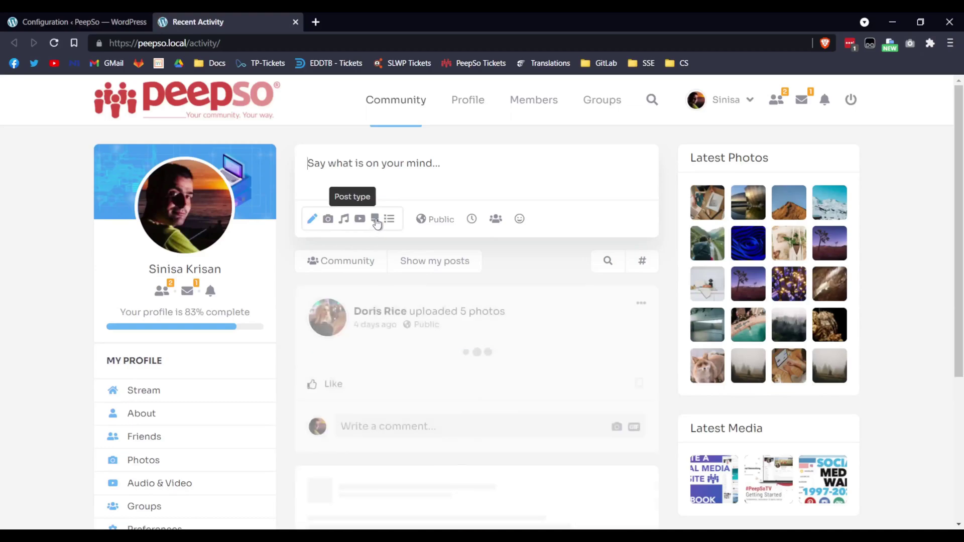
click(388, 219)
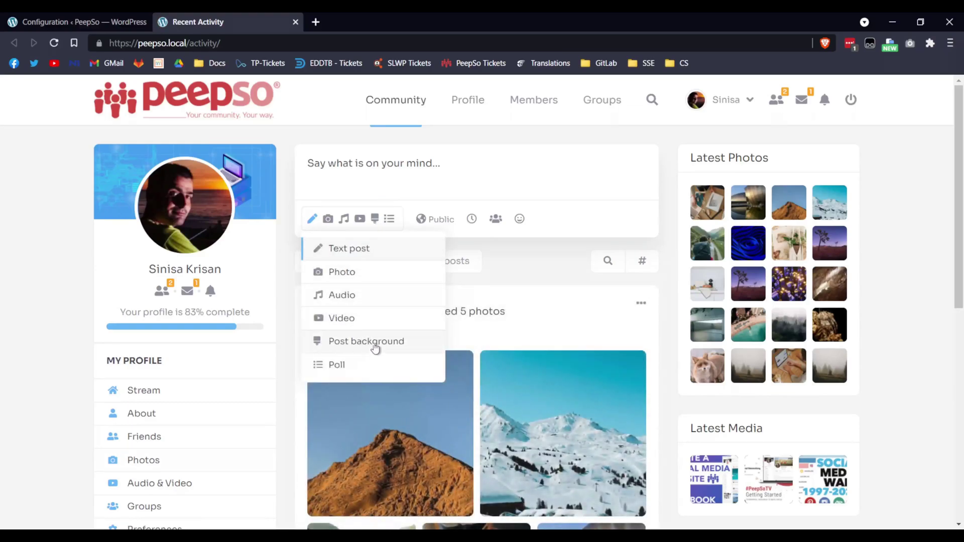
click(400, 343)
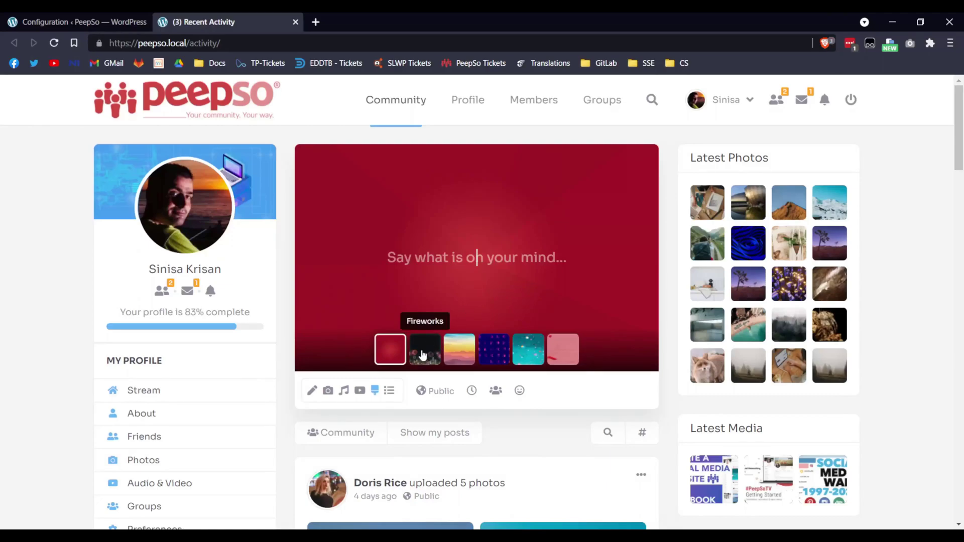
Publish 'This community is #awesome' on the Fireworks background and review it in the feed.
click(425, 356)
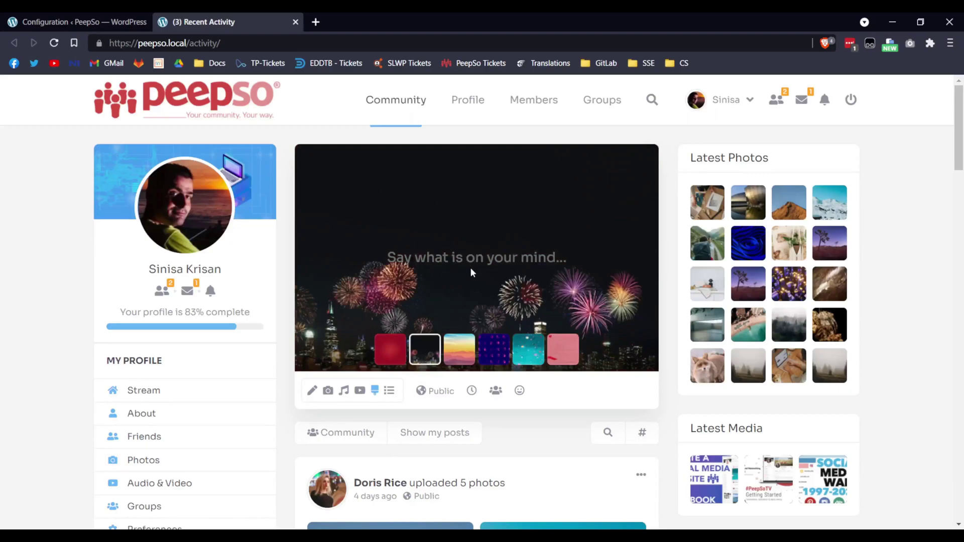
text(This com)
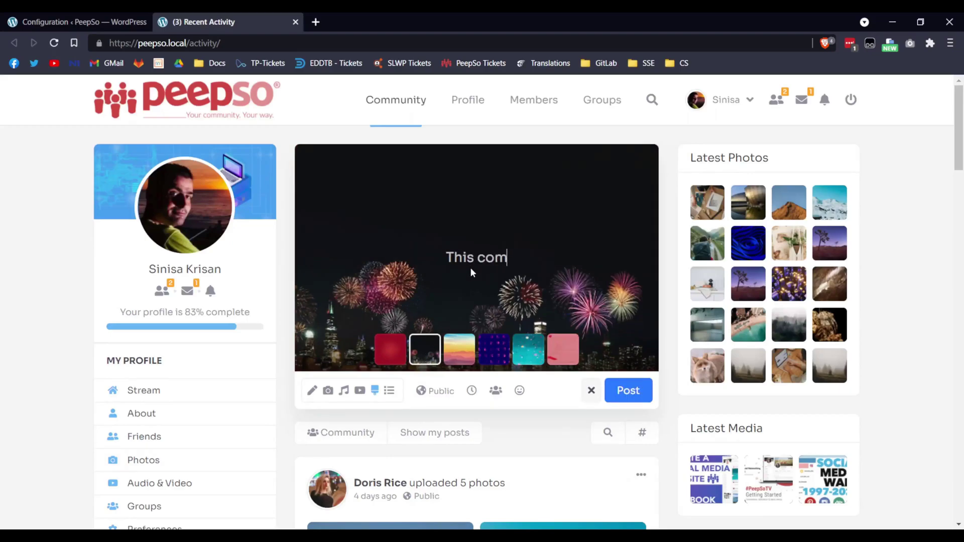
text(munity is)
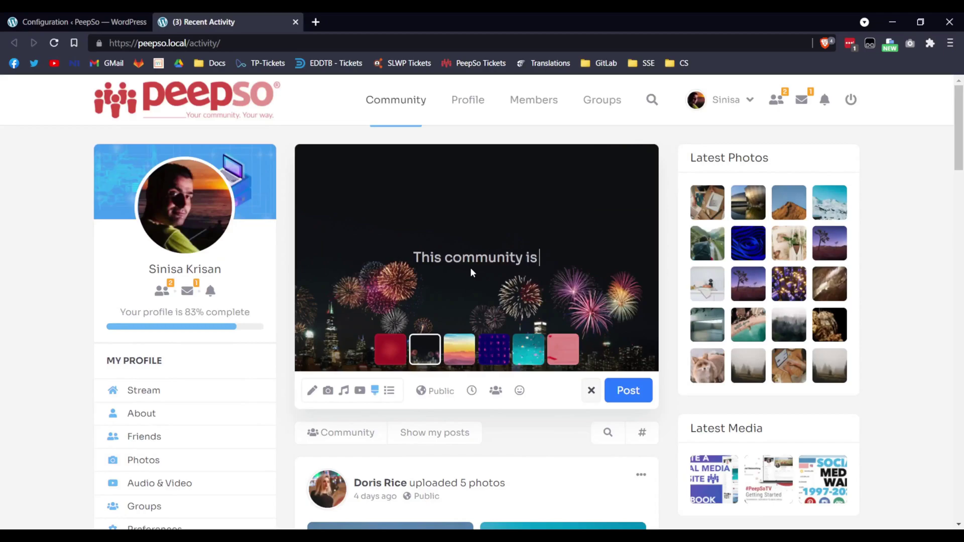
text( #awesome)
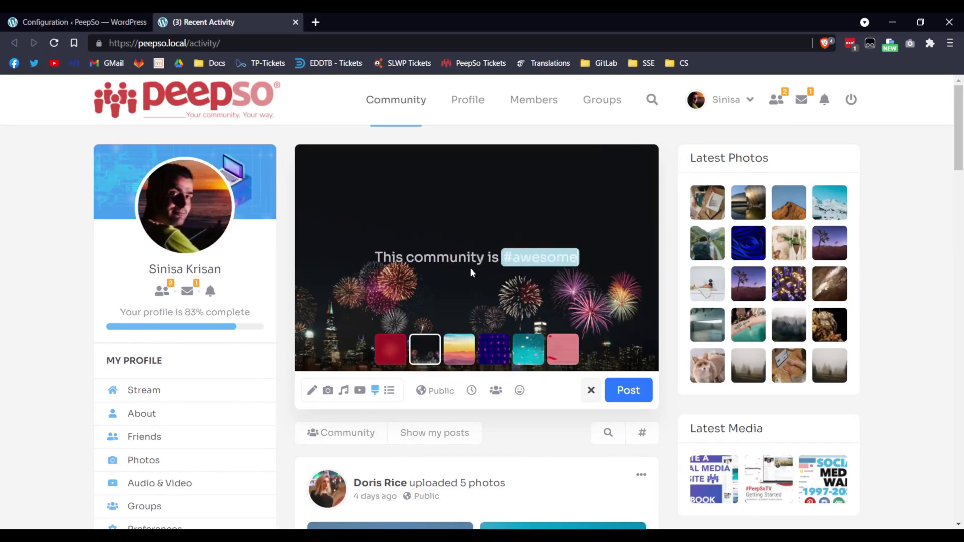
click(625, 391)
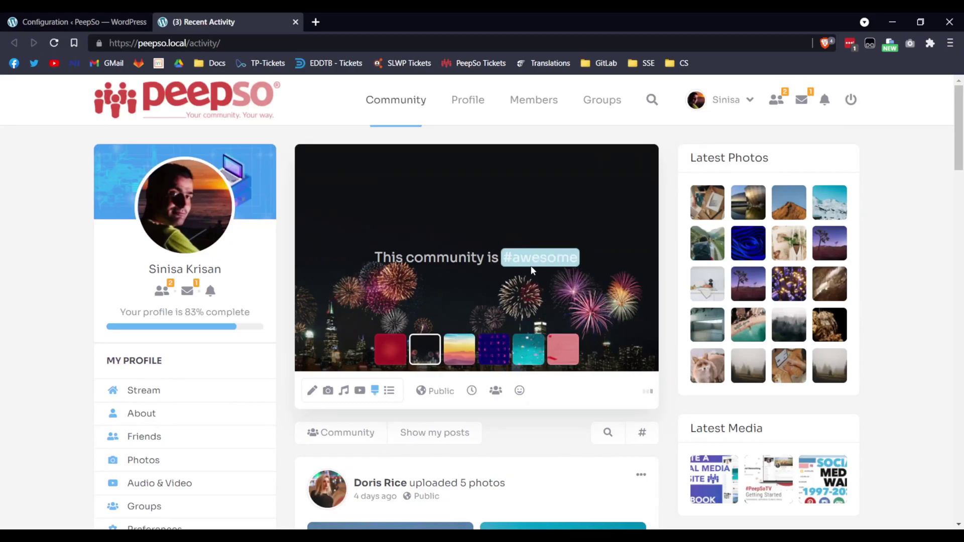
scroll(549, 377, down, 2)
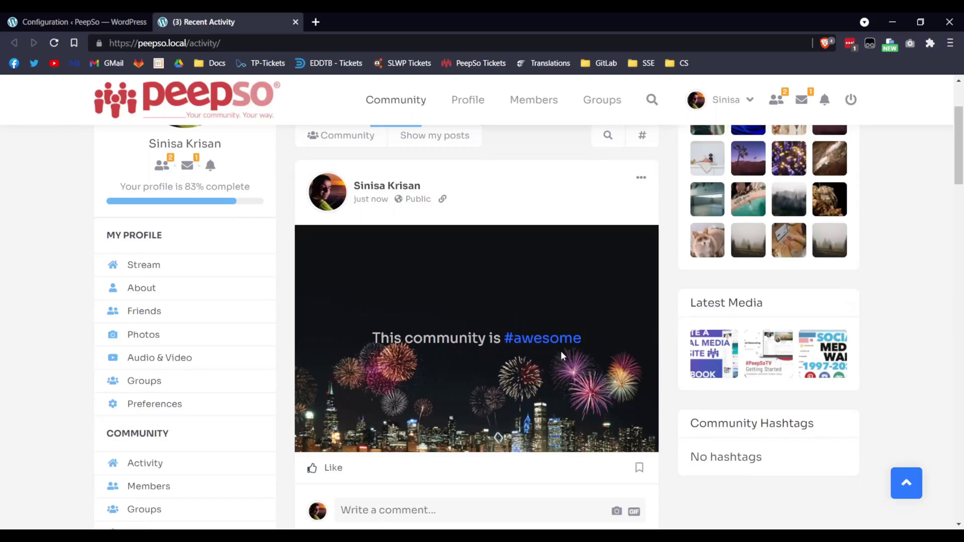
scroll(563, 350, down, 1)
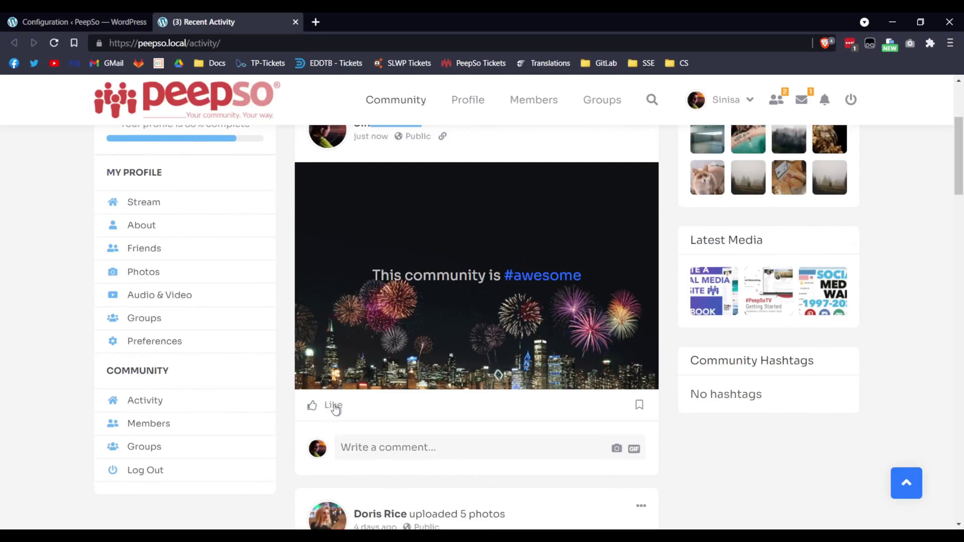
mouse_move(335, 408)
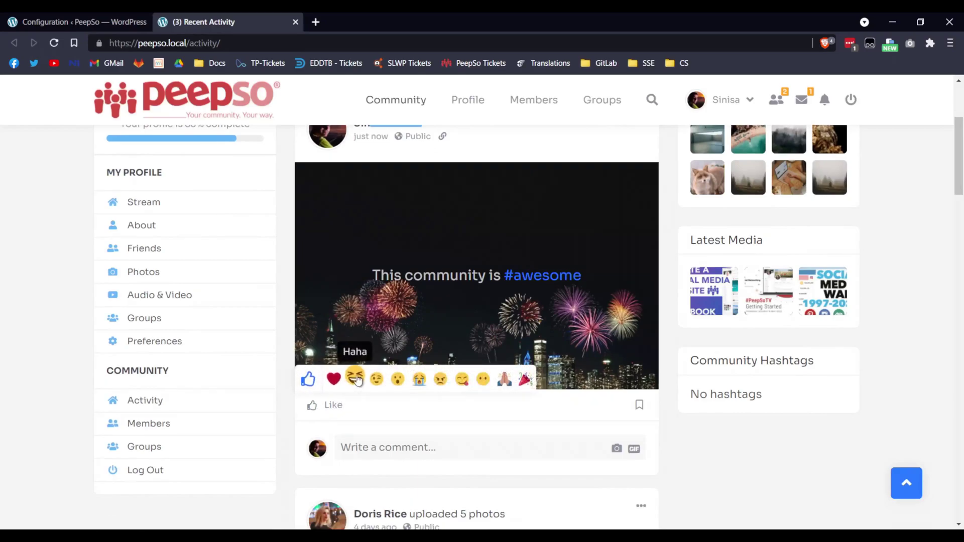
click(419, 450)
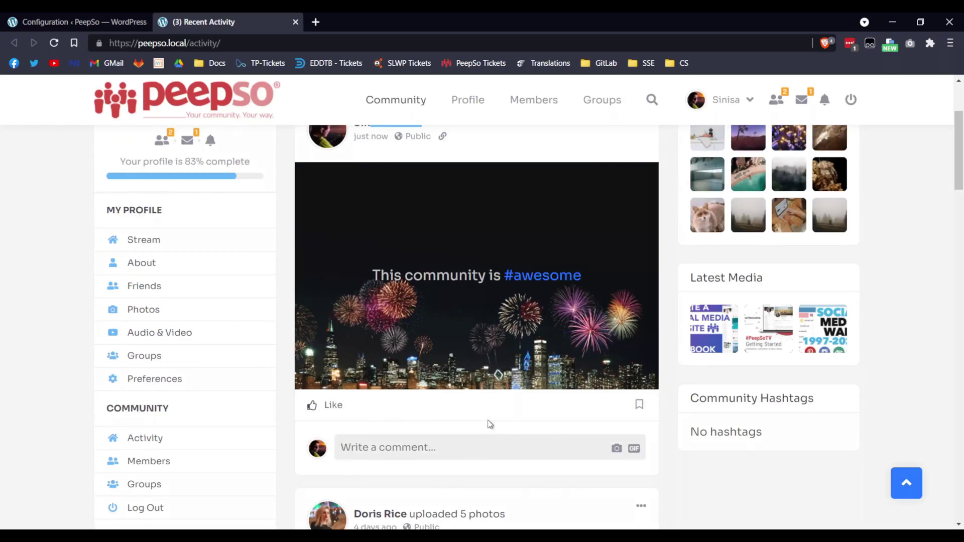
scroll(489, 424, up, 3)
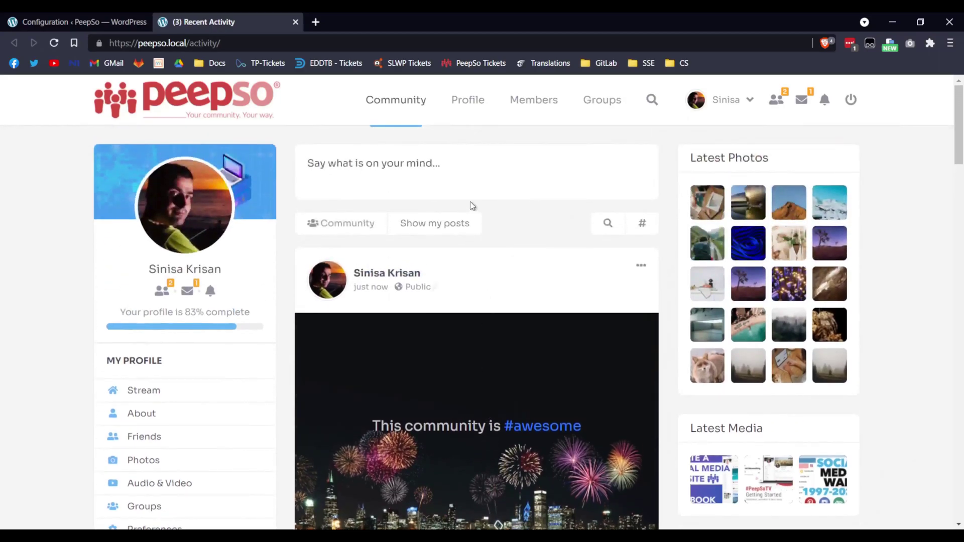
From the WordPress dashboard, open PeepSo's Manage Post Backgrounds page.
click(85, 21)
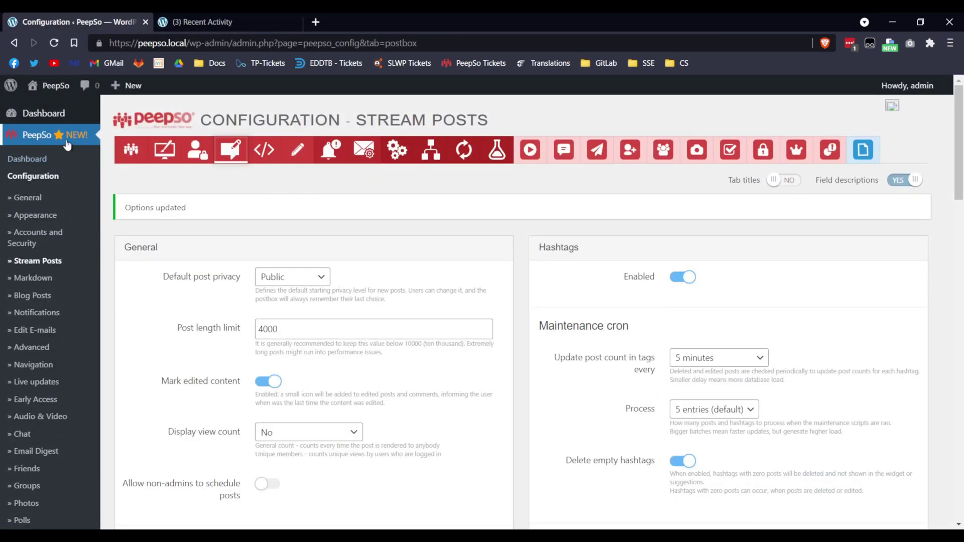
click(44, 115)
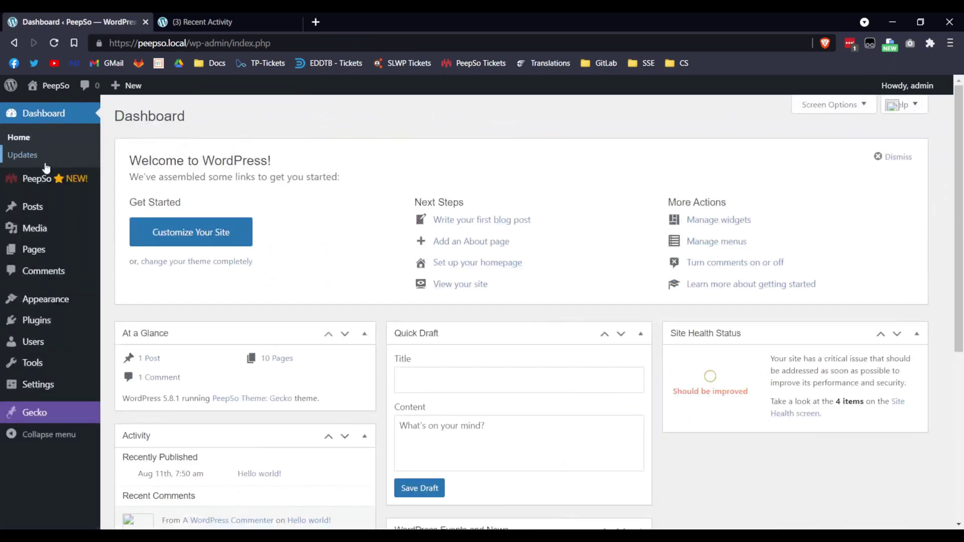
mouse_move(25, 182)
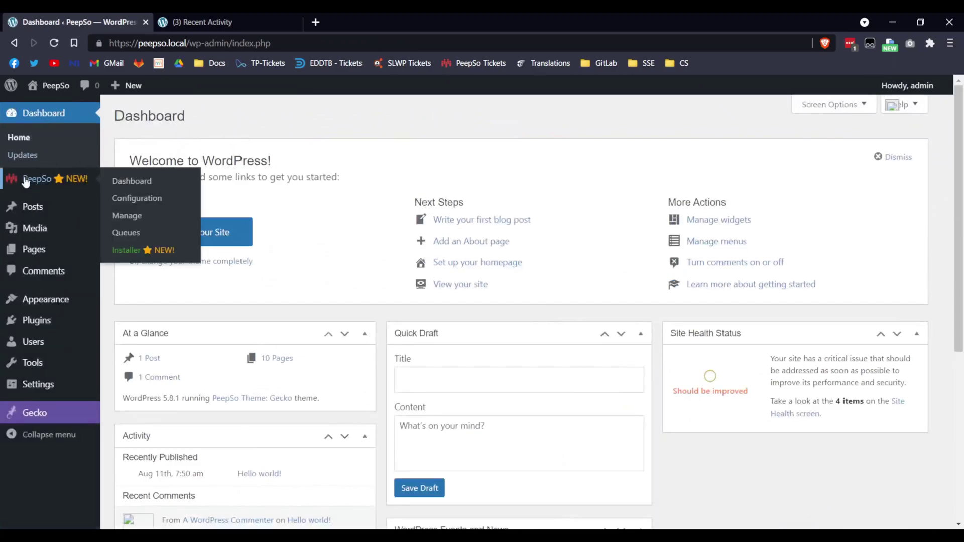
click(127, 217)
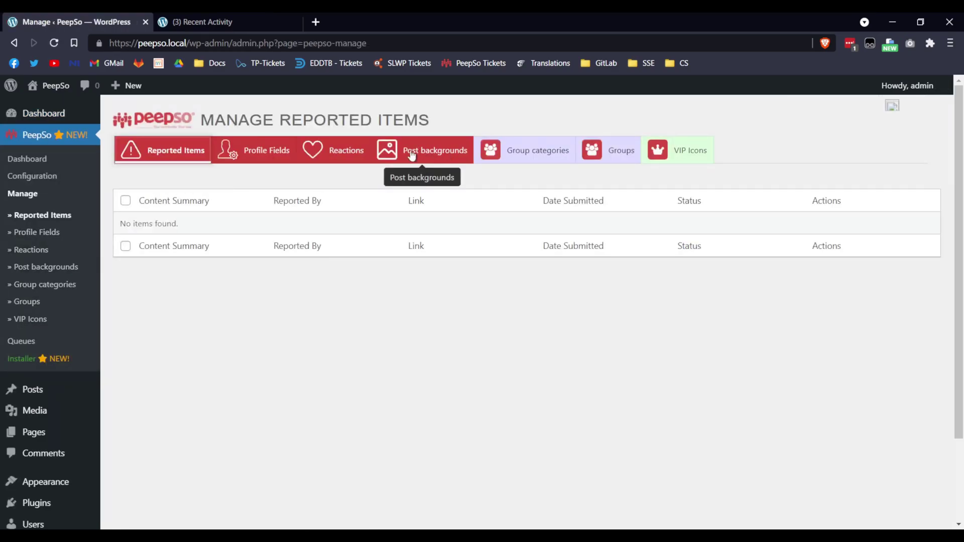
click(437, 153)
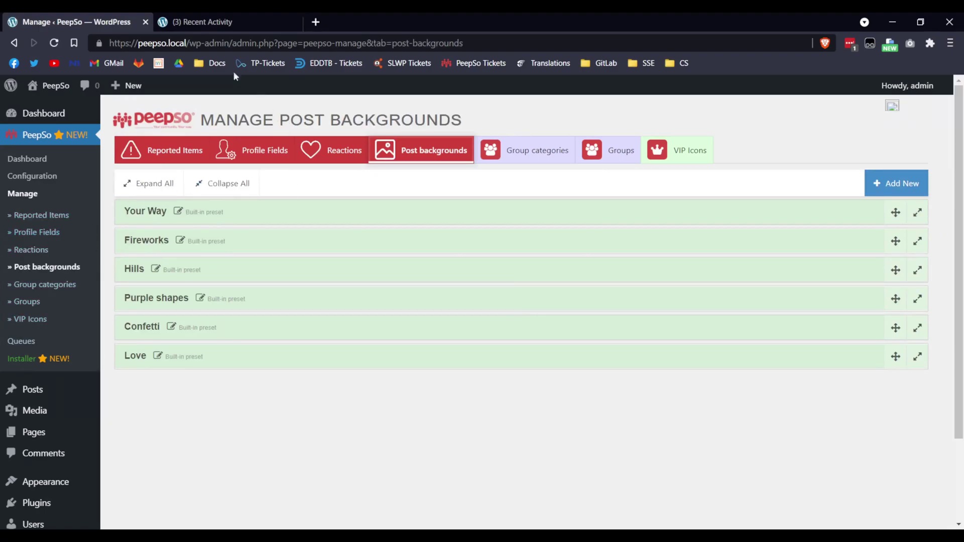
Preview the Post background post type in the activity postbox, then return to the admin page.
click(217, 25)
click(392, 169)
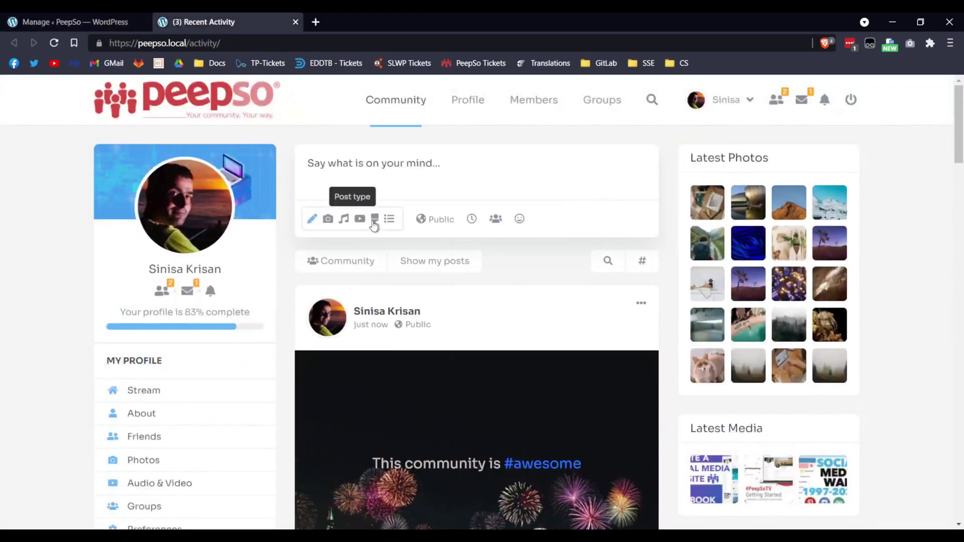
click(374, 219)
click(362, 339)
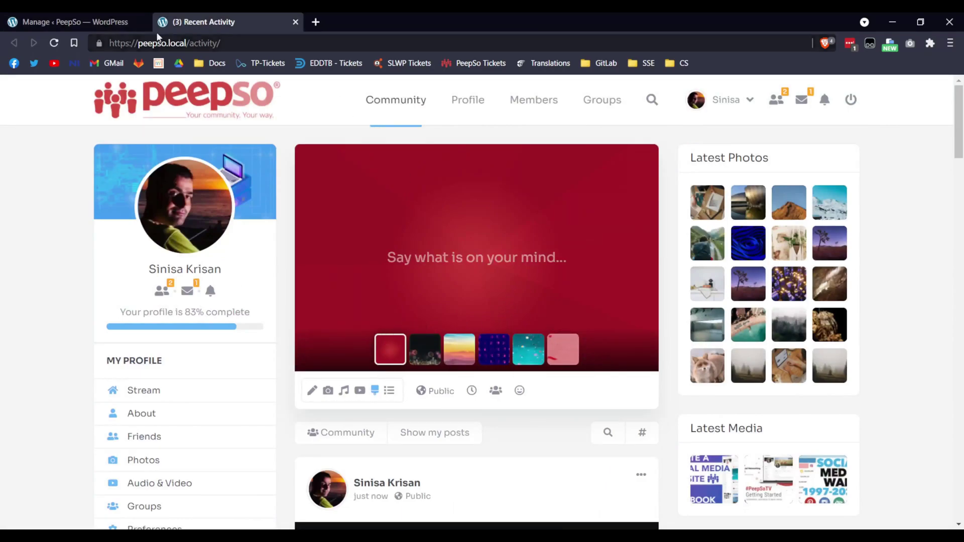
click(92, 21)
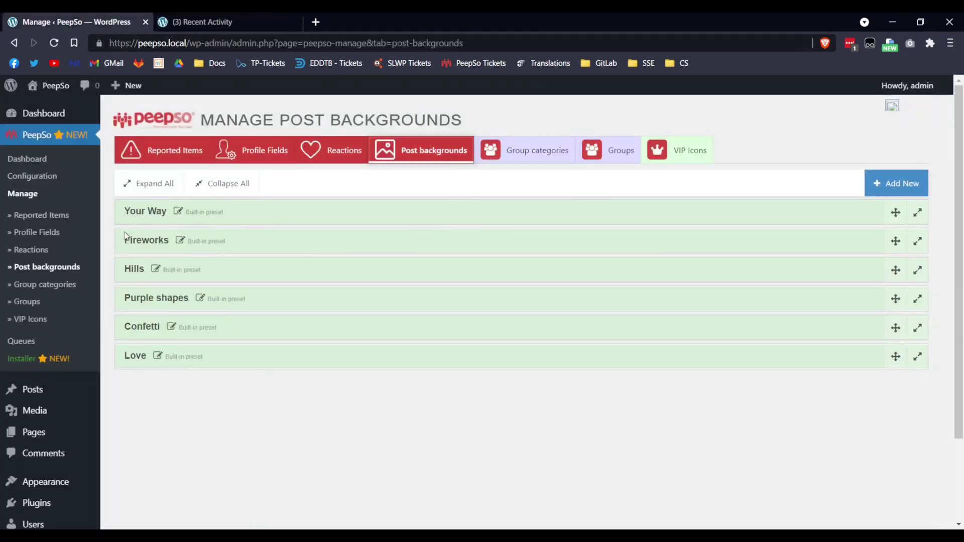
Unpublish the Your Way background and expand Fireworks, leaving it published.
click(494, 221)
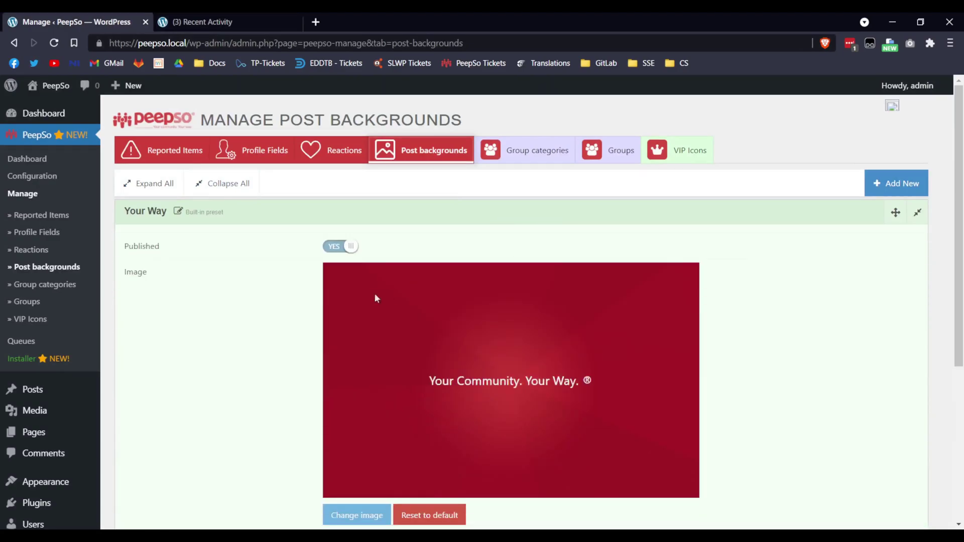
scroll(221, 291, down, 2)
scroll(269, 244, down, 3)
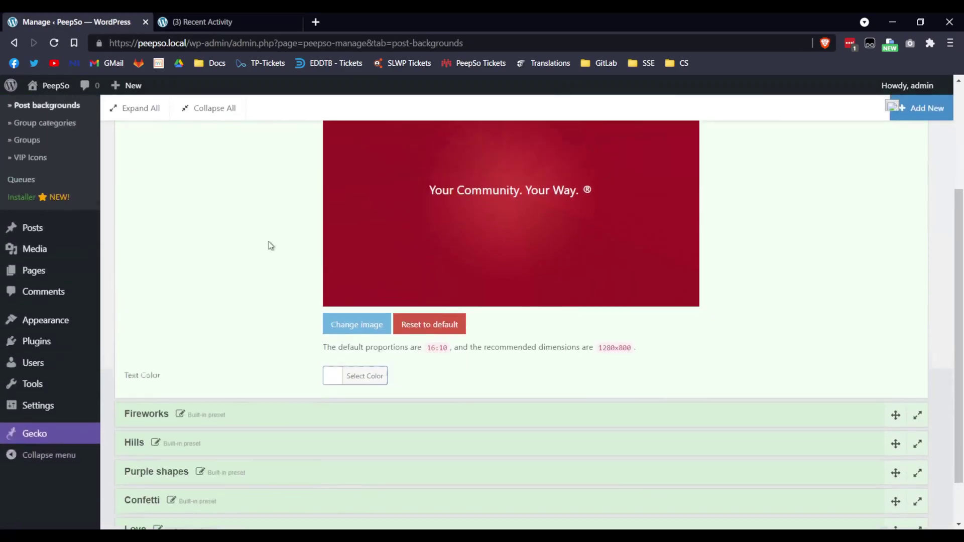
scroll(271, 246, up, 3)
click(332, 154)
scroll(313, 271, down, 3)
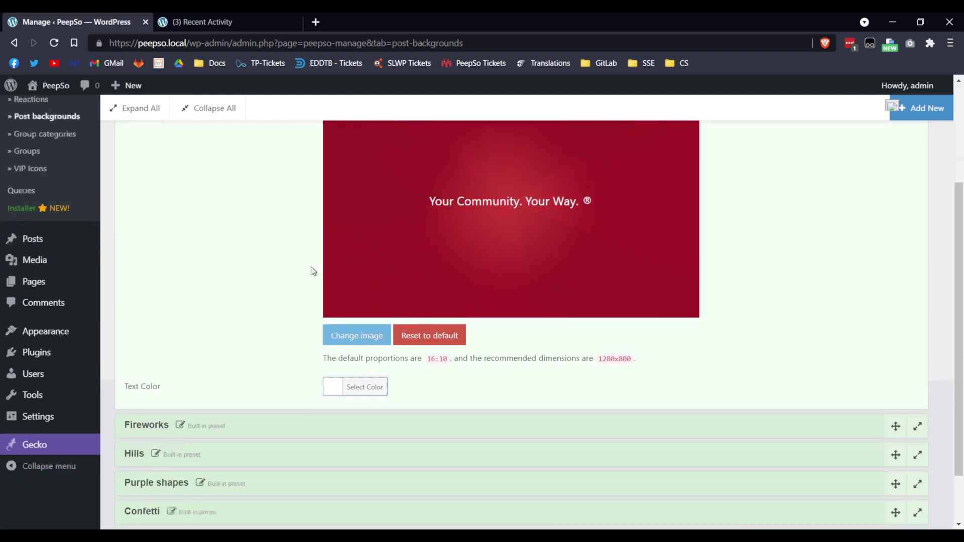
click(259, 363)
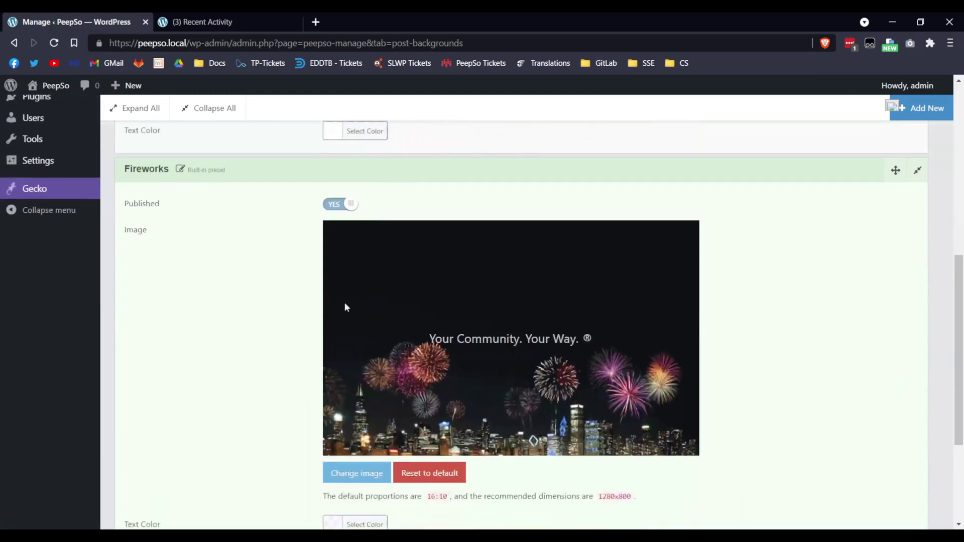
click(206, 23)
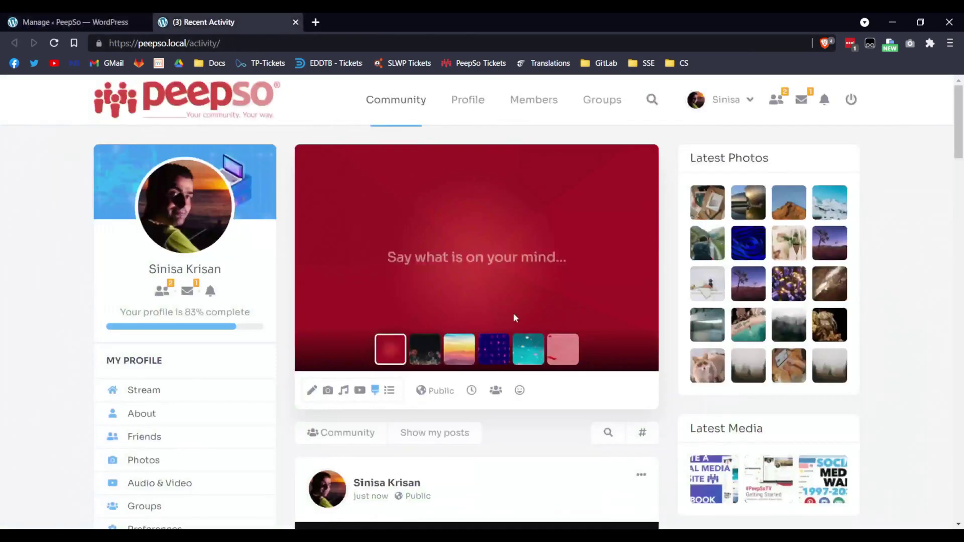
scroll(514, 317, down, 5)
click(101, 22)
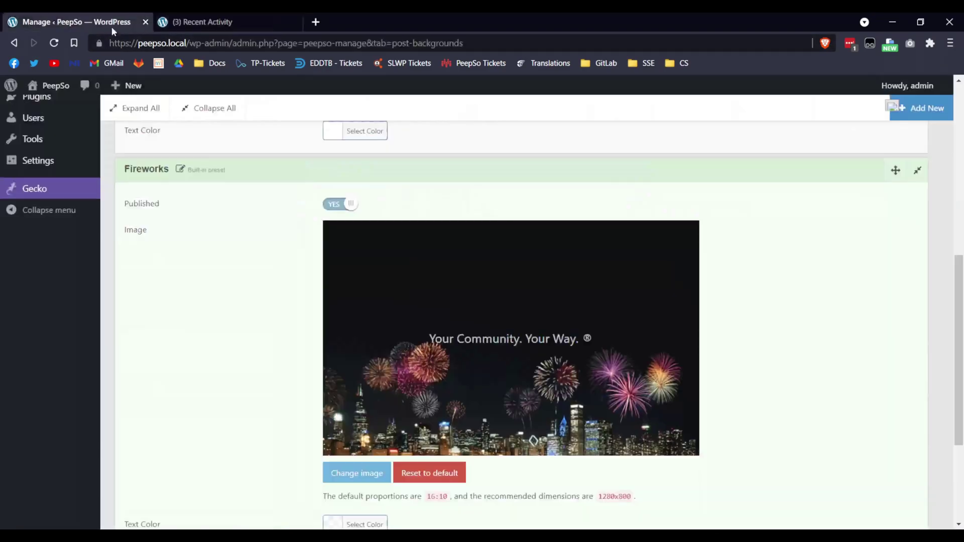
scroll(442, 243, down, 3)
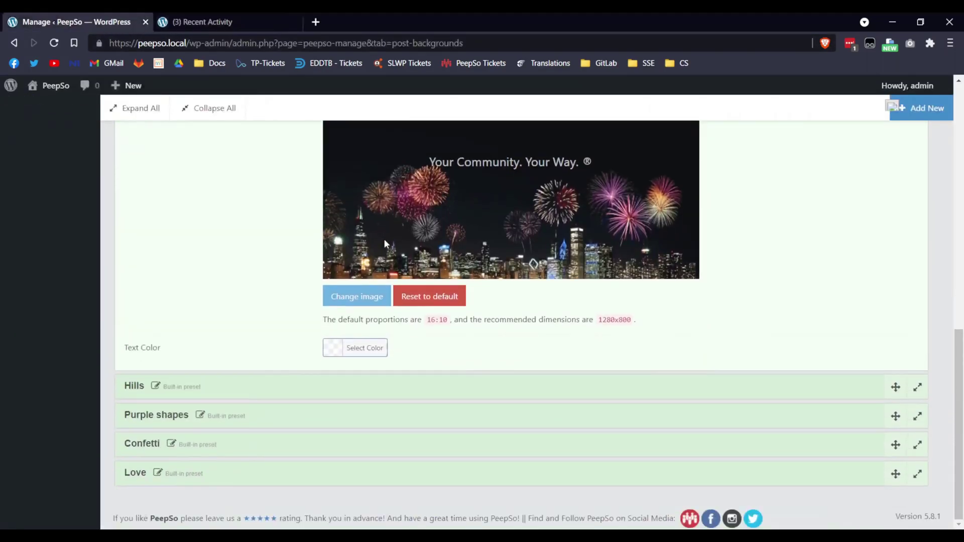
Unpublish the Hills and Purple shapes backgrounds.
click(302, 396)
scroll(411, 369, down, 3)
click(332, 296)
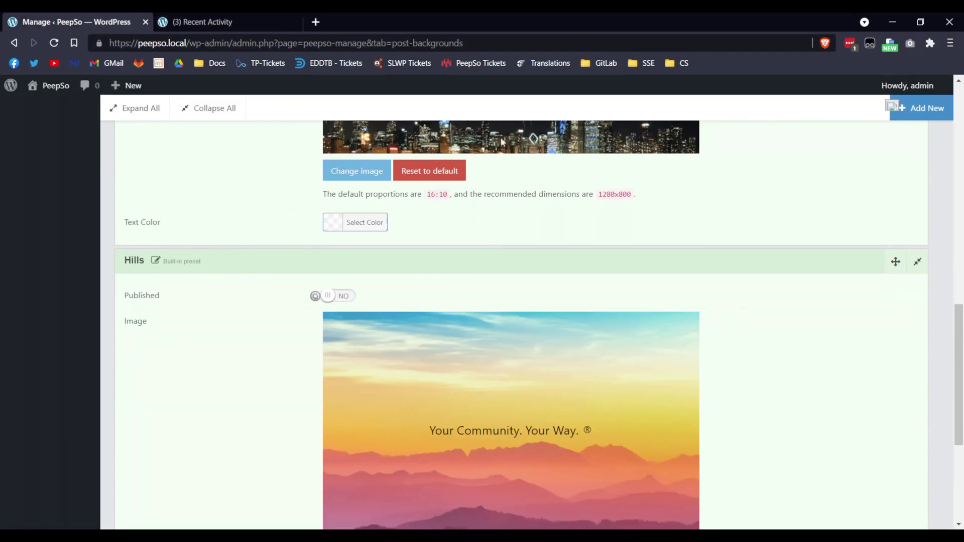
scroll(495, 240, up, 3)
scroll(512, 316, down, 7)
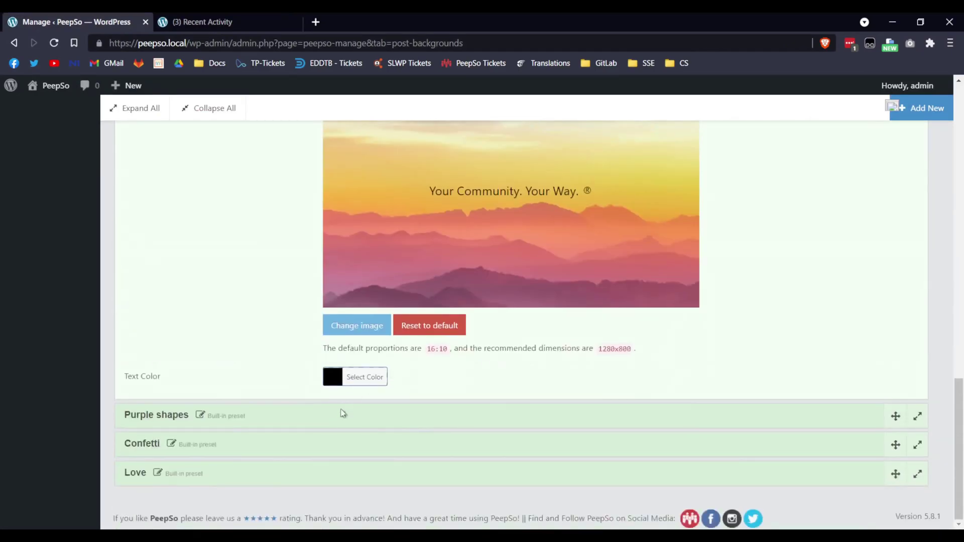
click(343, 413)
scroll(357, 322, down, 4)
click(335, 261)
Unpublish the Confetti and Love backgrounds.
scroll(446, 279, down, 3)
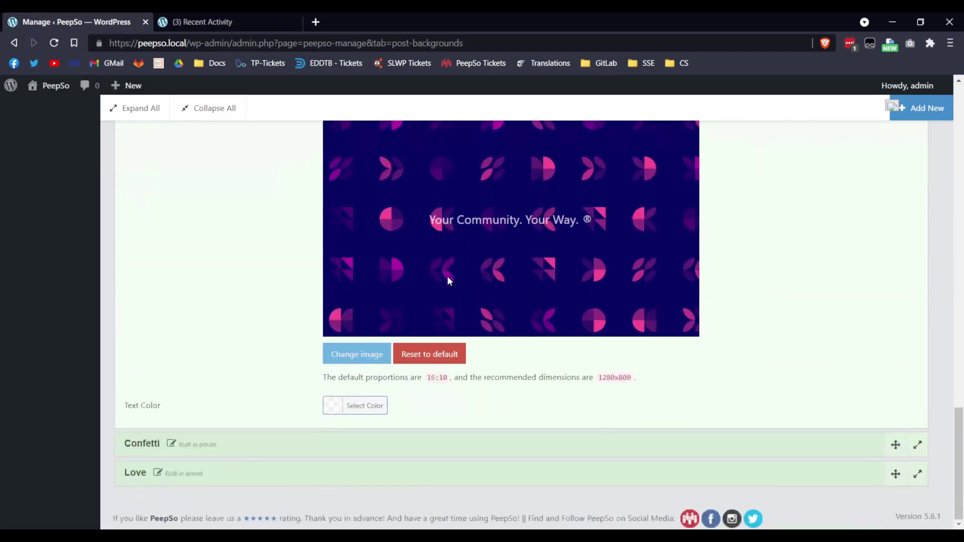
scroll(510, 383, up, 1)
scroll(427, 439, down, 1)
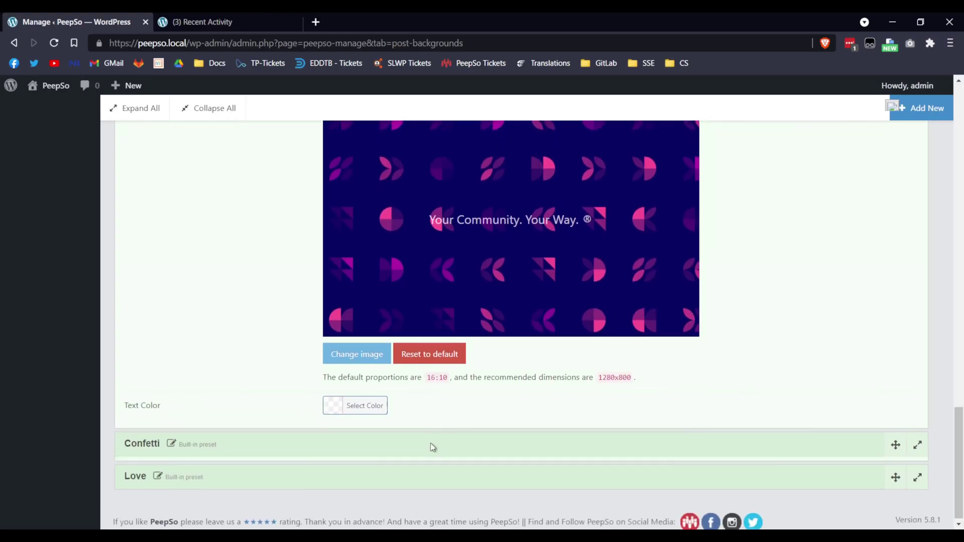
click(432, 446)
scroll(512, 394, down, 3)
scroll(512, 394, down, 1)
click(336, 290)
scroll(424, 459, down, 3)
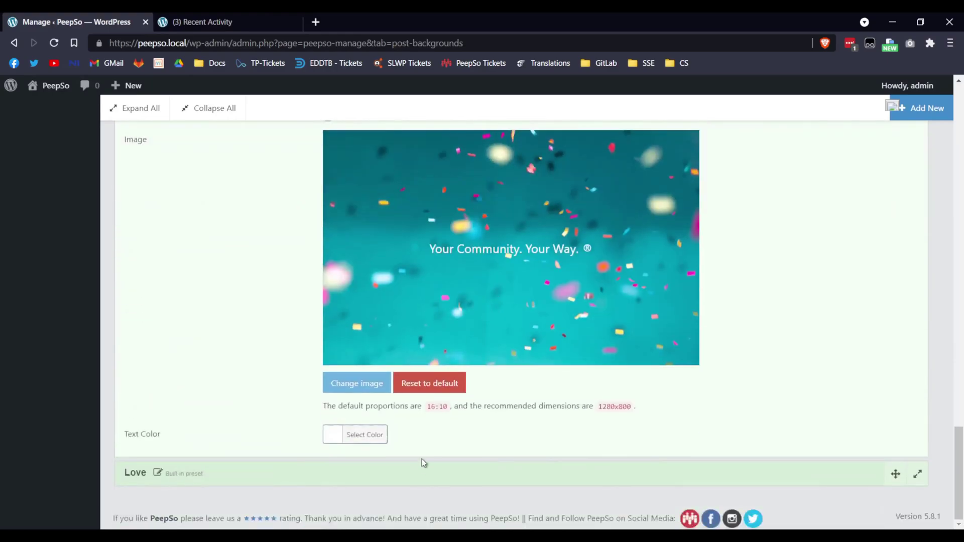
scroll(508, 428, down, 6)
click(336, 195)
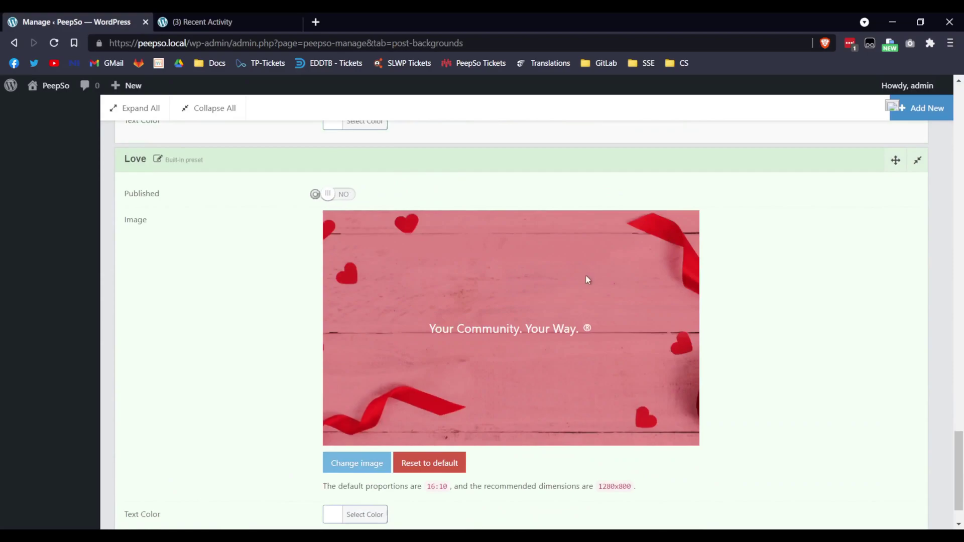
scroll(585, 276, down, 1)
Reload the activity page and start a Post background post, confirming only Fireworks is offered.
click(202, 22)
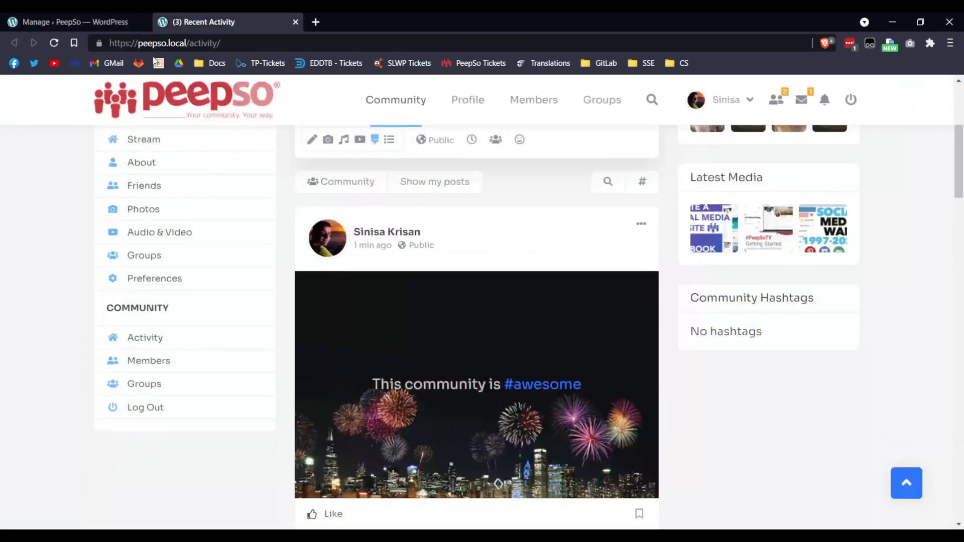
key(F5)
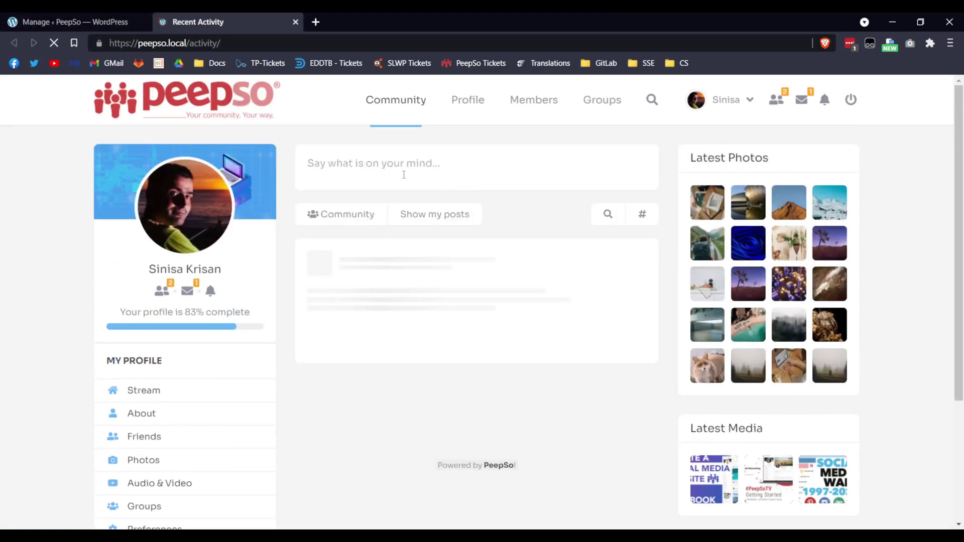
click(376, 217)
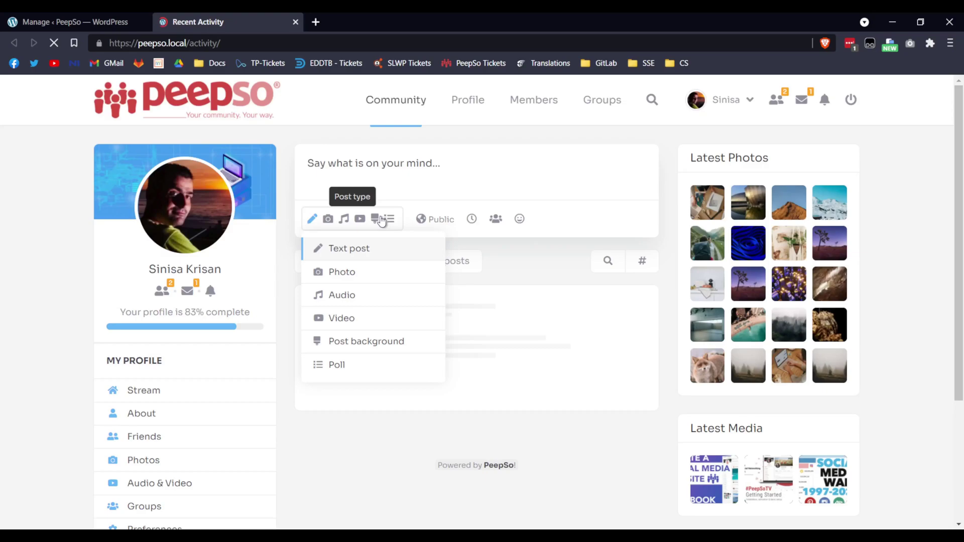
click(353, 339)
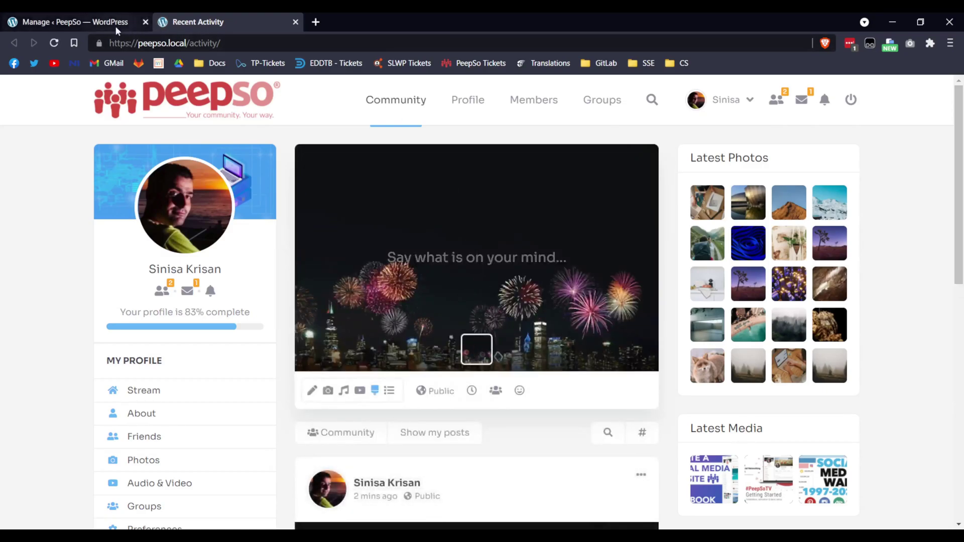
Collapse the expanded Your Way, Hills and Confetti preset settings to reach Love.
click(96, 26)
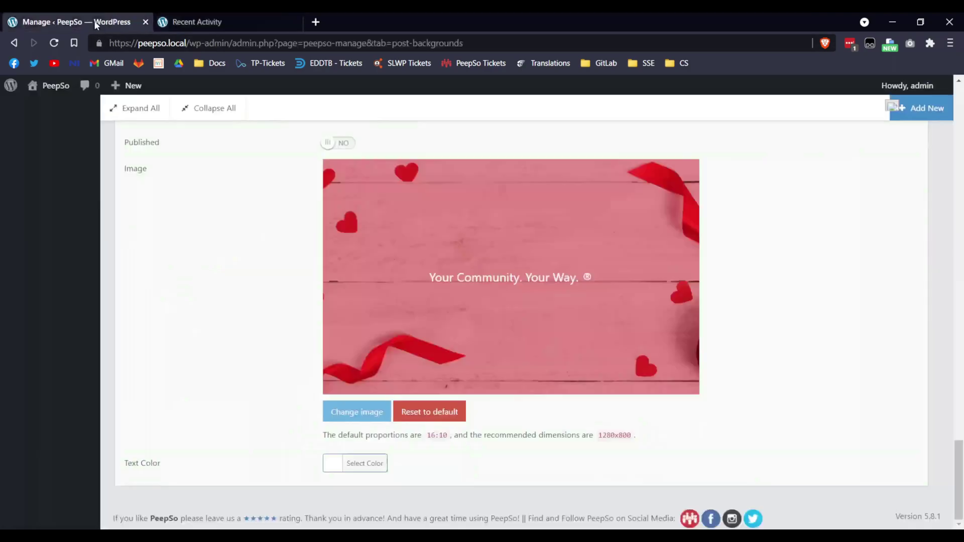
scroll(296, 310, up, 20)
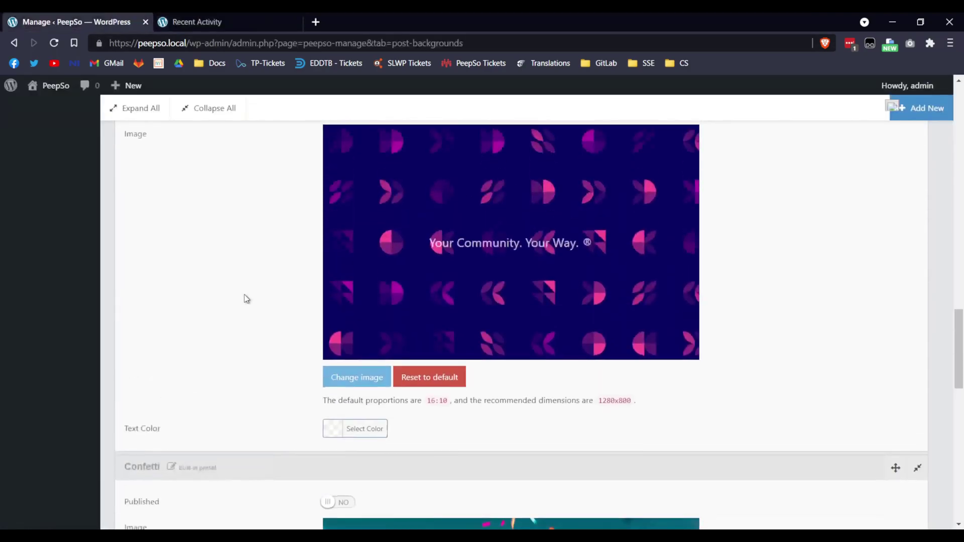
scroll(243, 301, up, 15)
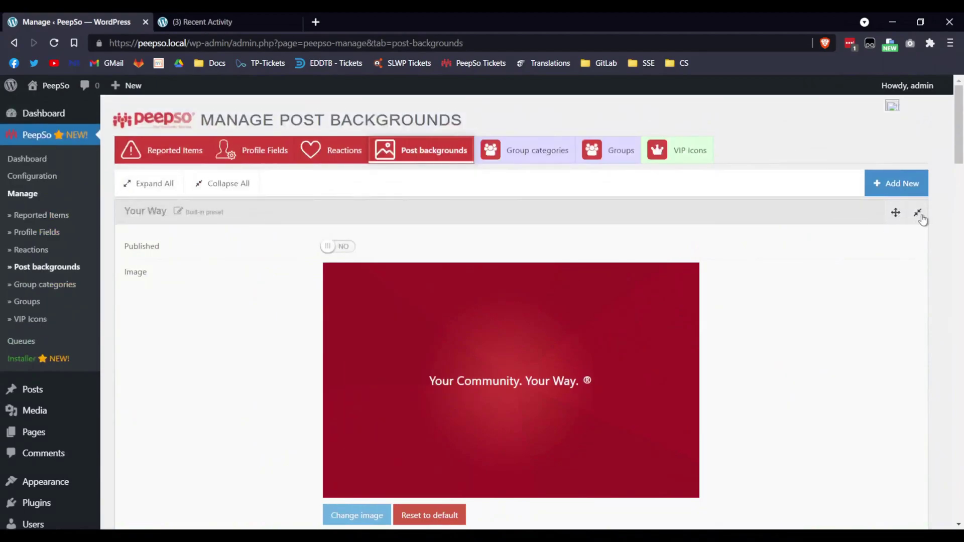
click(919, 214)
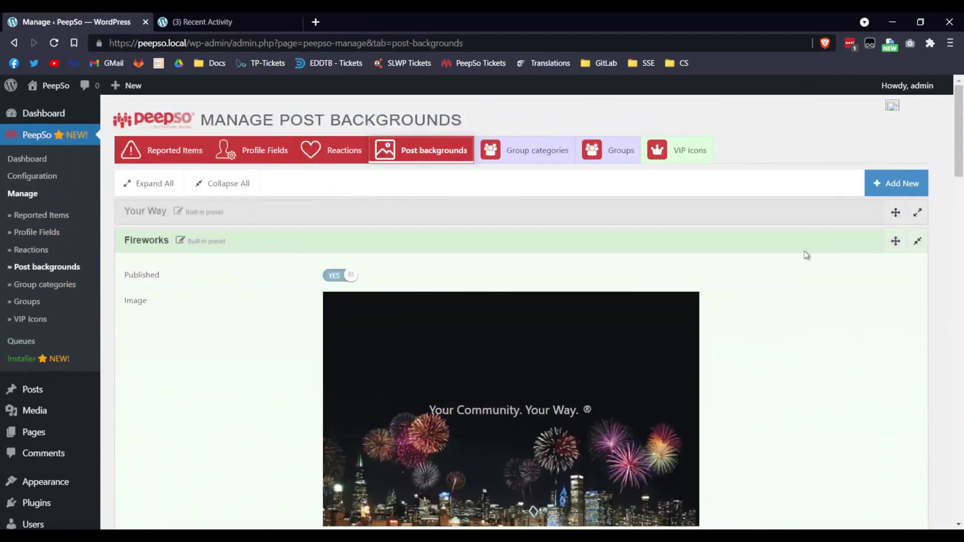
scroll(716, 265, down, 8)
click(917, 167)
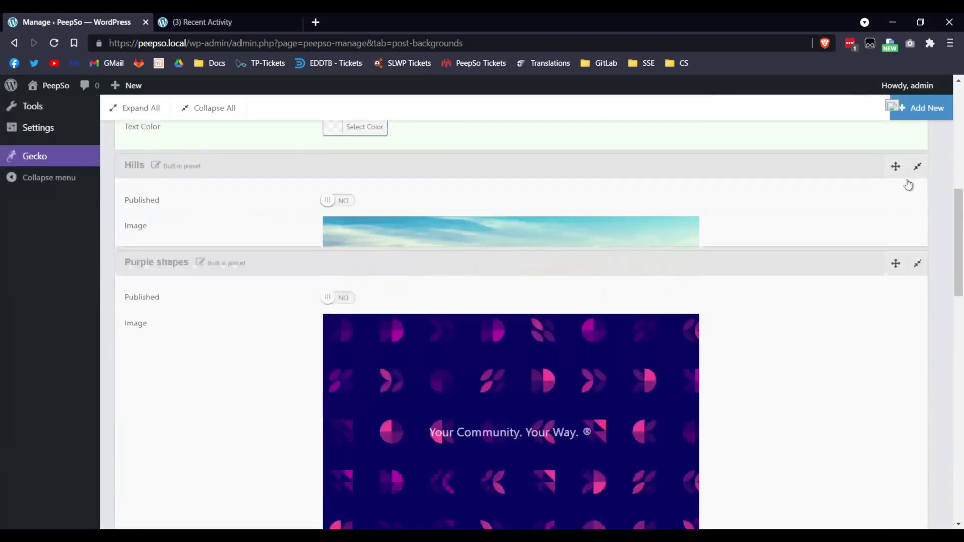
scroll(798, 236, down, 3)
scroll(878, 221, up, 3)
click(917, 201)
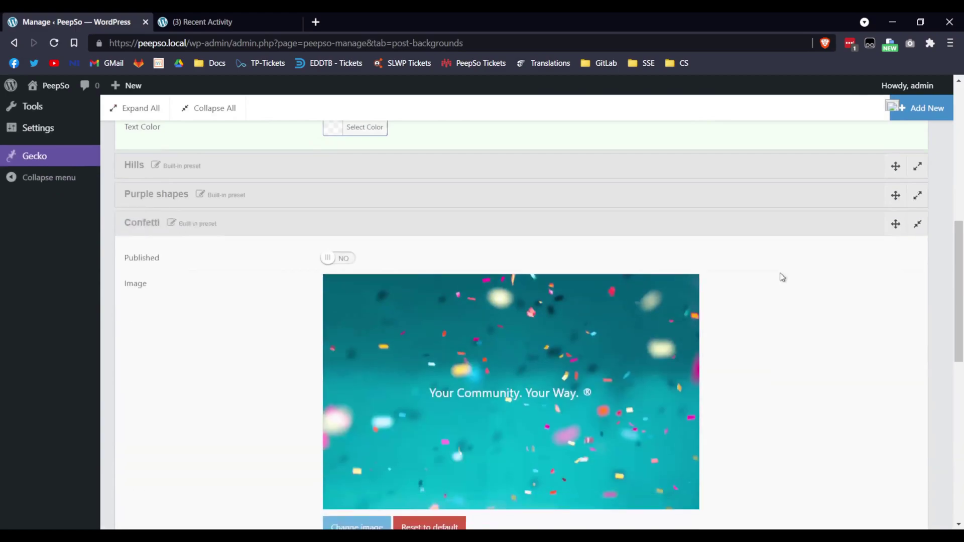
scroll(828, 251, down, 3)
scroll(873, 226, up, 4)
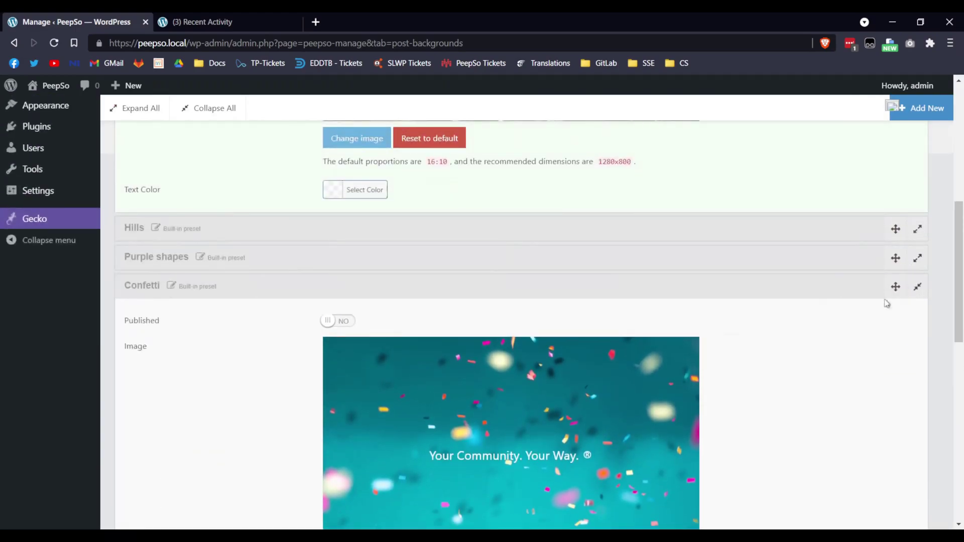
click(917, 287)
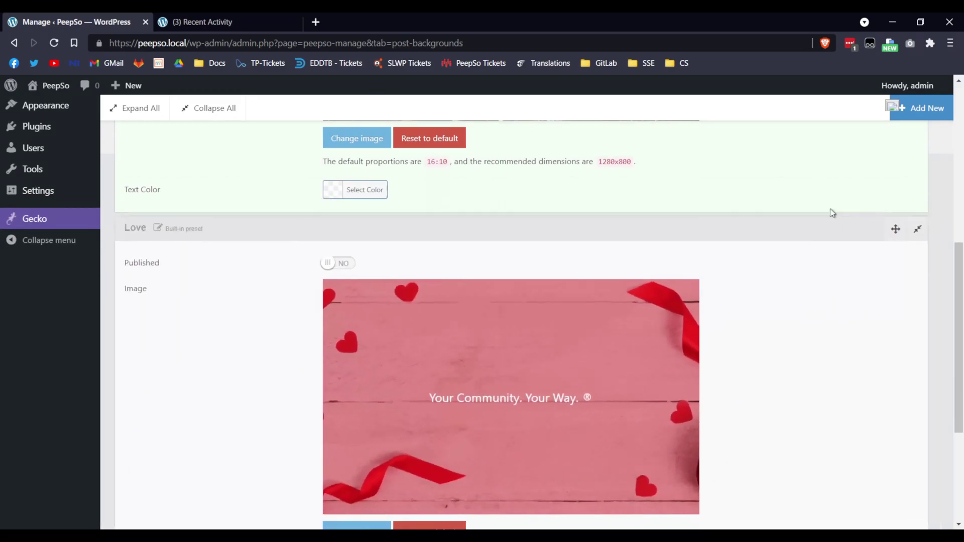
scroll(770, 275, down, 5)
Drag the Love background to sit directly below Fireworks, then collapse its settings.
drag(691, 399, 709, 135)
scroll(652, 346, up, 5)
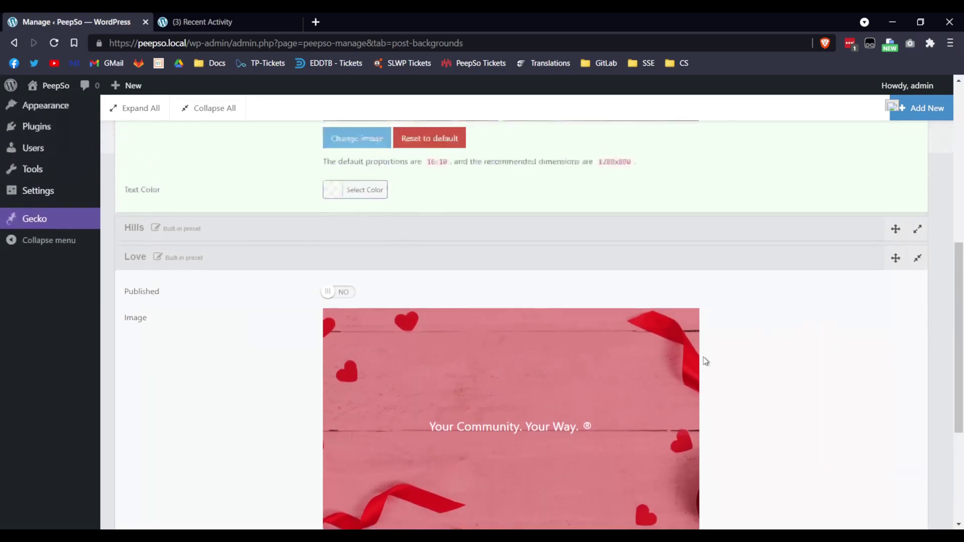
drag(627, 333, 662, 137)
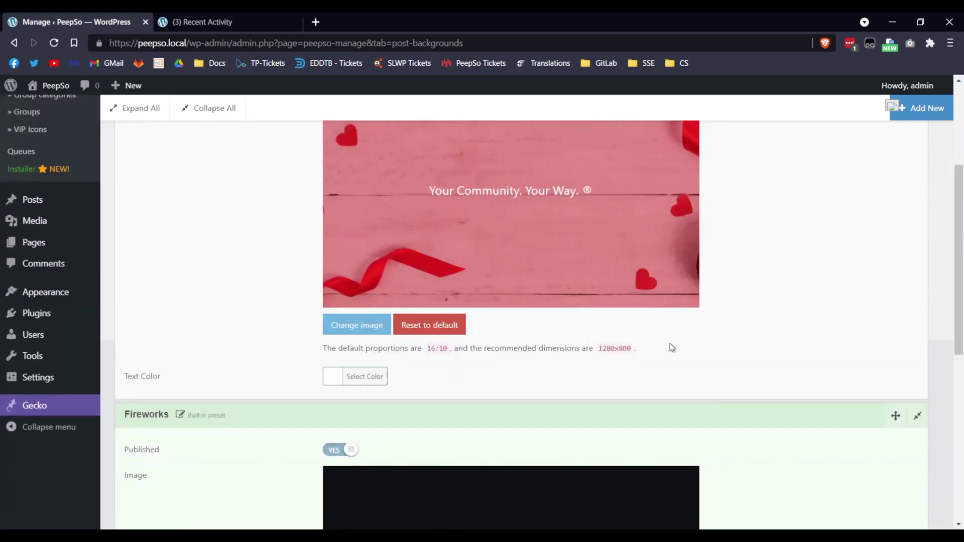
scroll(702, 427, up, 2)
scroll(718, 485, down, 10)
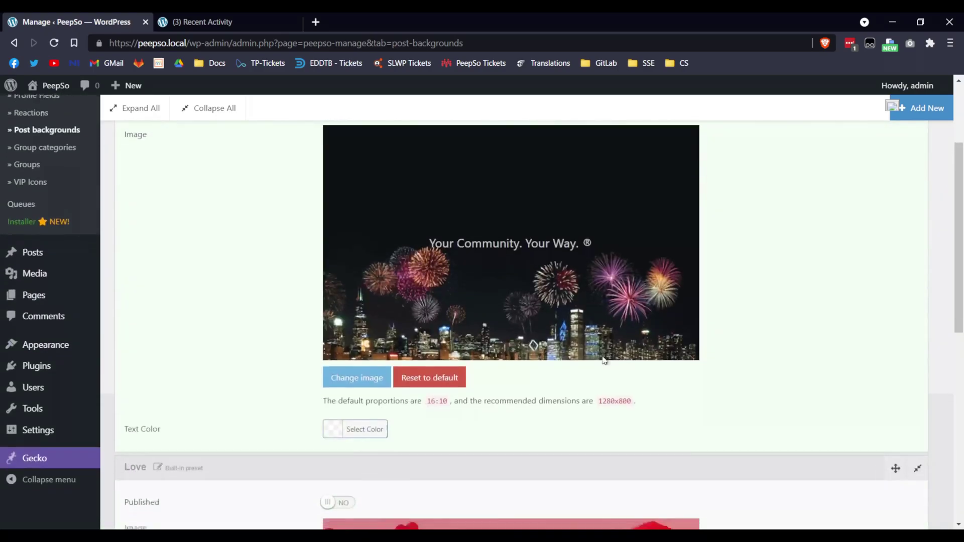
scroll(599, 361, down, 4)
scroll(797, 338, up, 4)
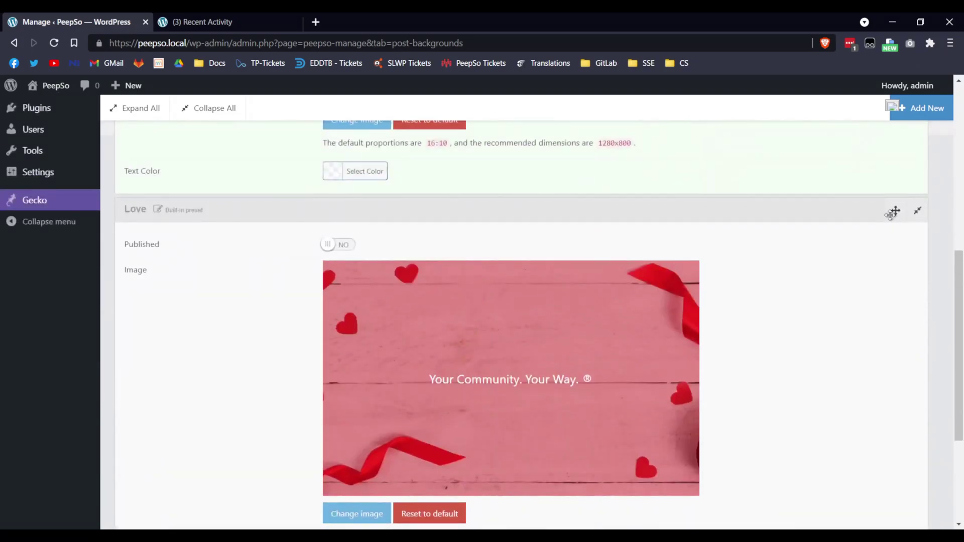
click(921, 216)
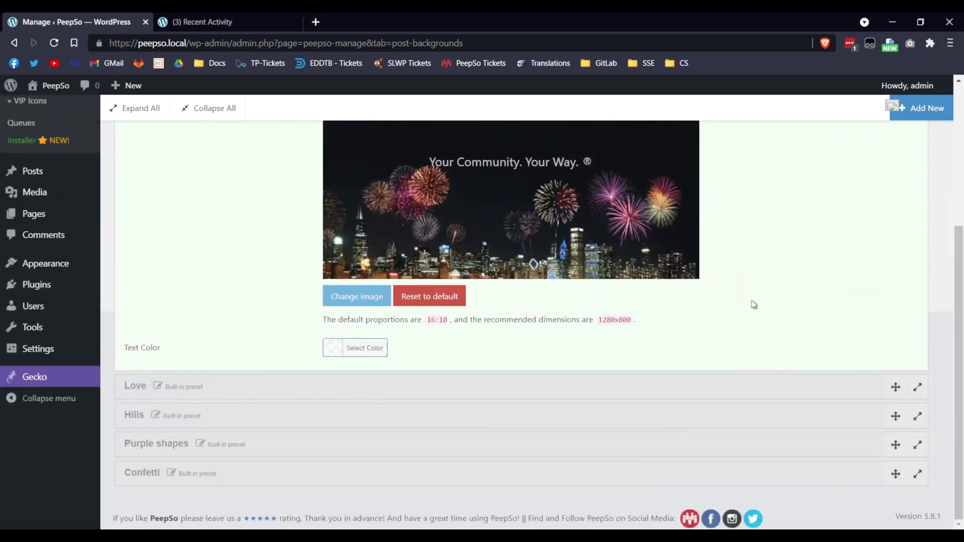
scroll(743, 311, up, 5)
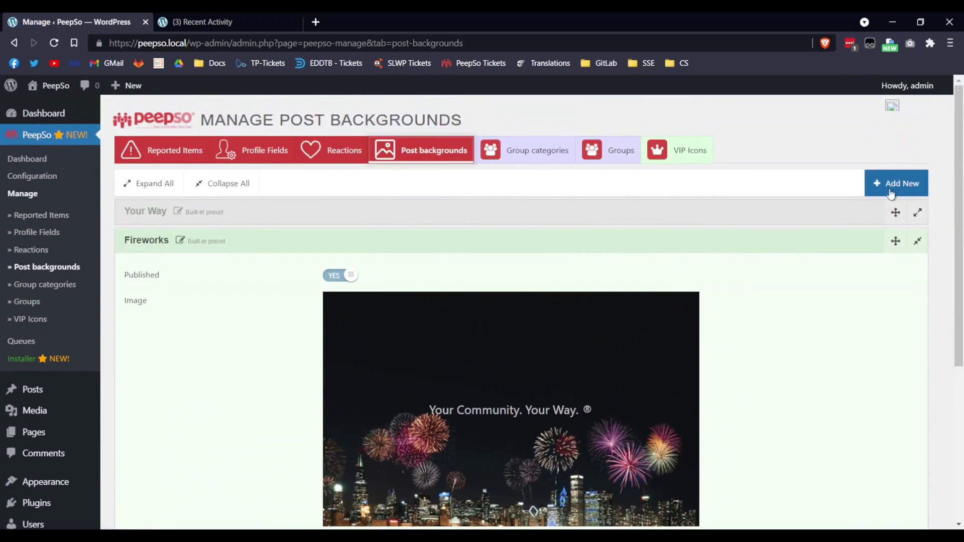
Add a new custom post background and set it to Published.
click(918, 243)
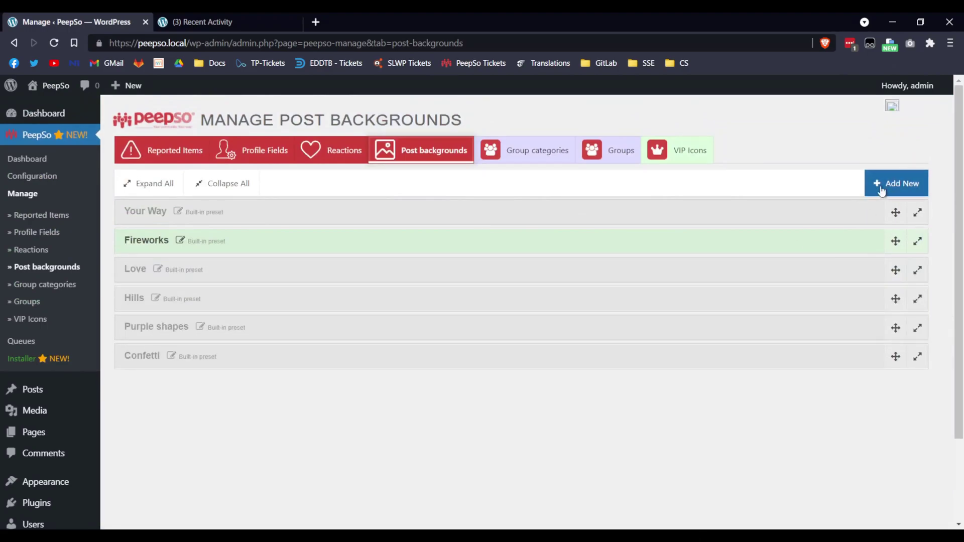
click(912, 185)
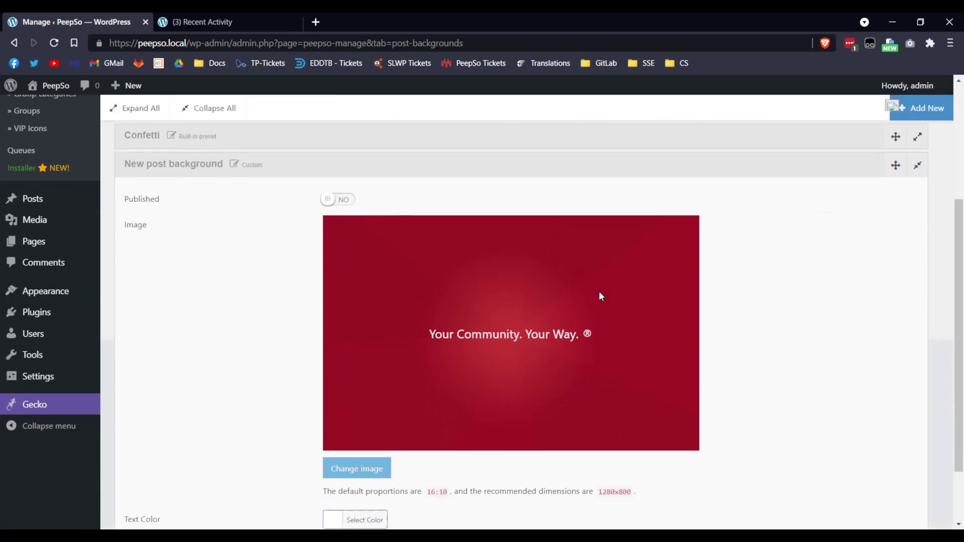
scroll(169, 321, up, 3)
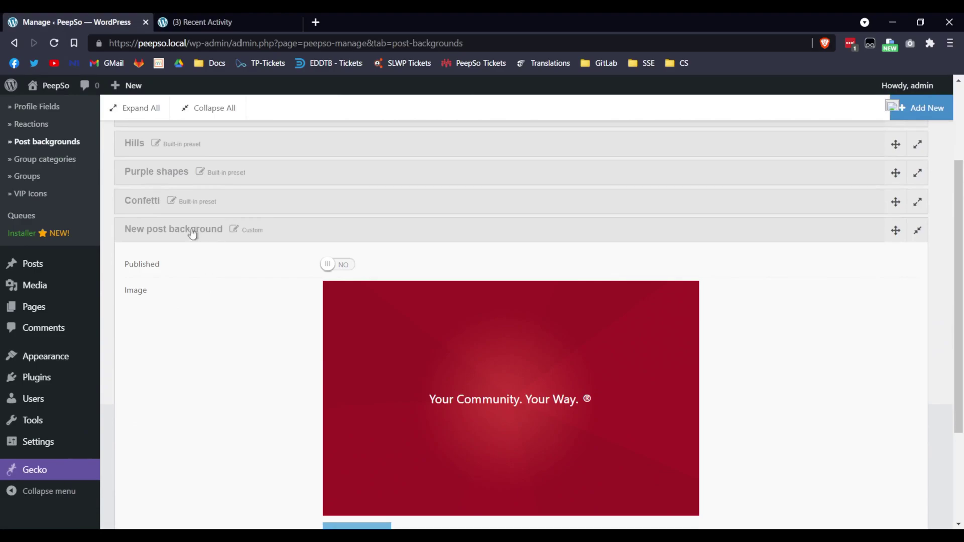
click(345, 269)
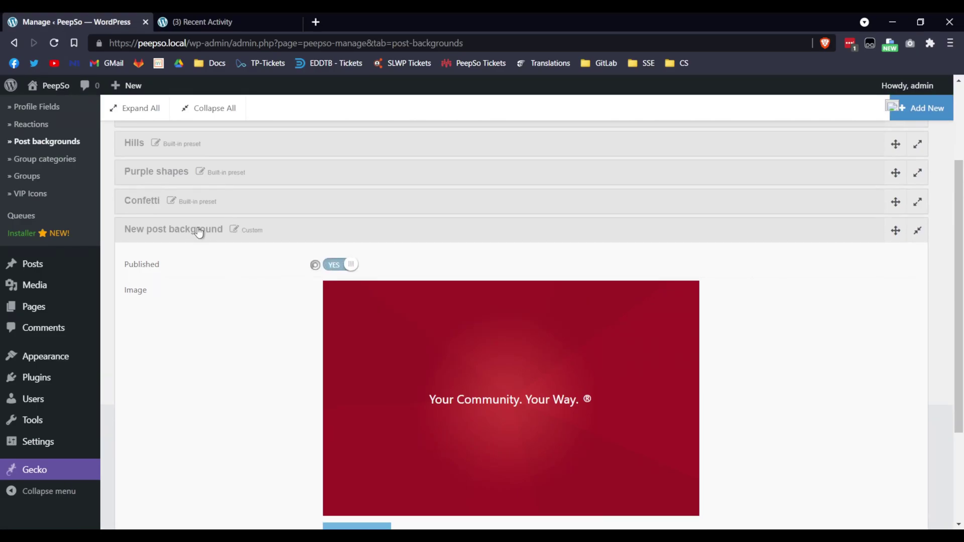
Rename the new background to 'PeepSo background' and save the title.
click(234, 231)
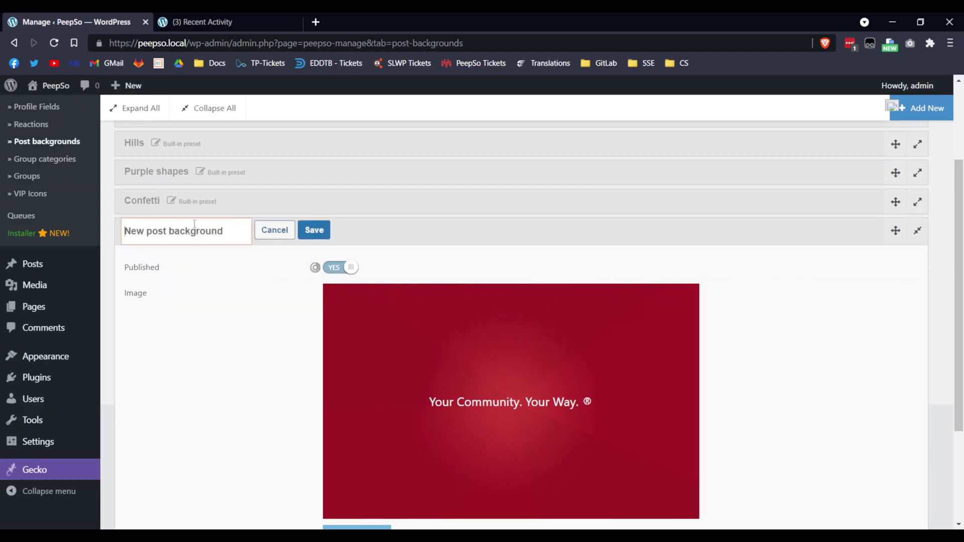
drag(166, 231, 119, 227)
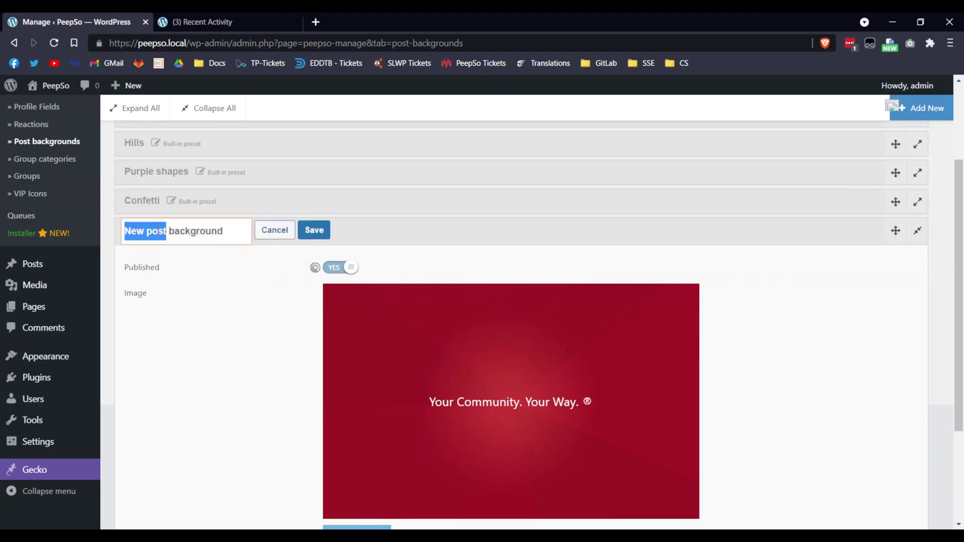
text(PeepSo)
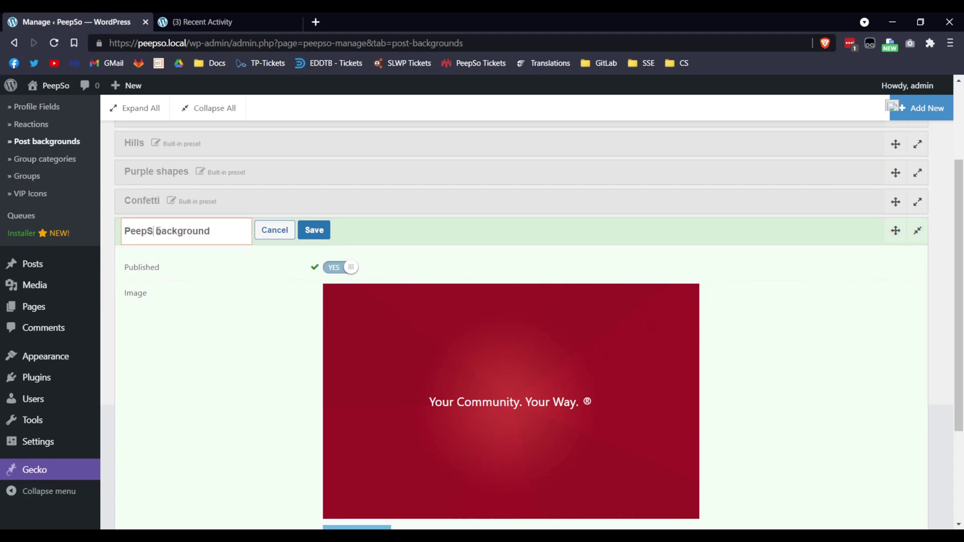
click(316, 231)
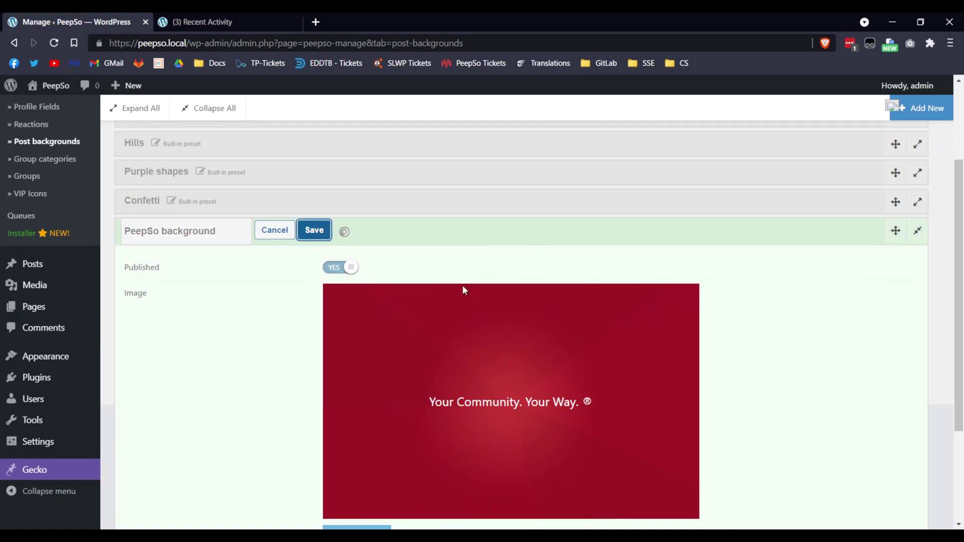
Set the PeepSo background image to colorful_abstract_waves_4k-scaled.jpg from the Media Library.
scroll(339, 358, down, 3)
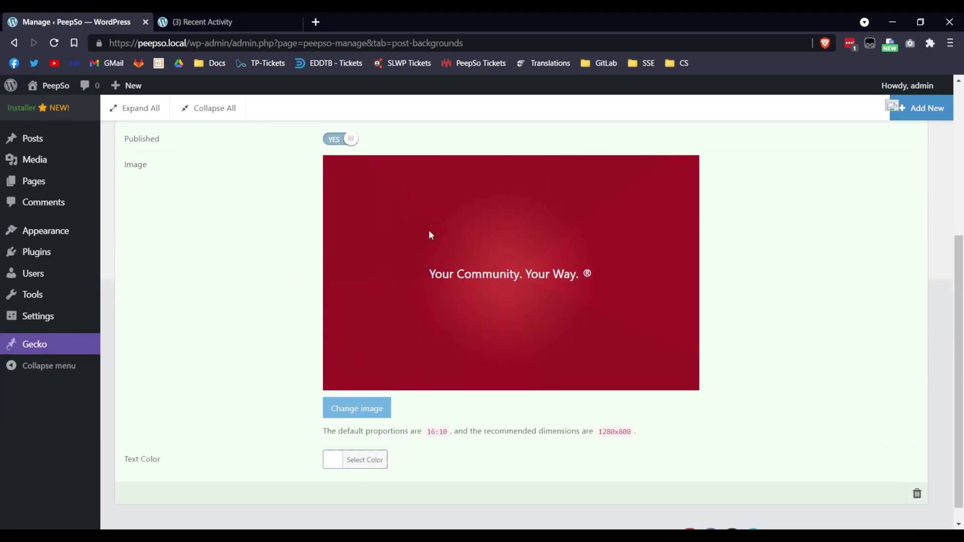
click(351, 408)
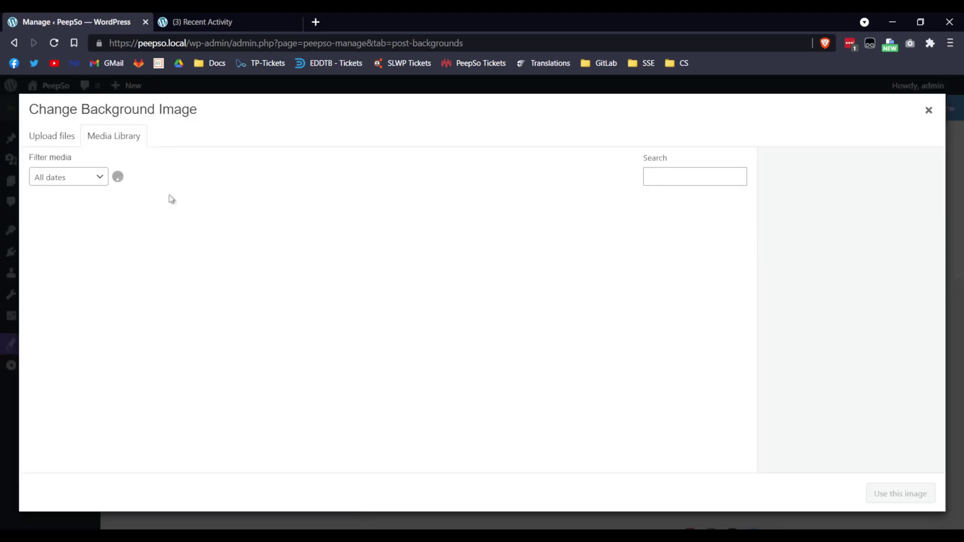
click(44, 135)
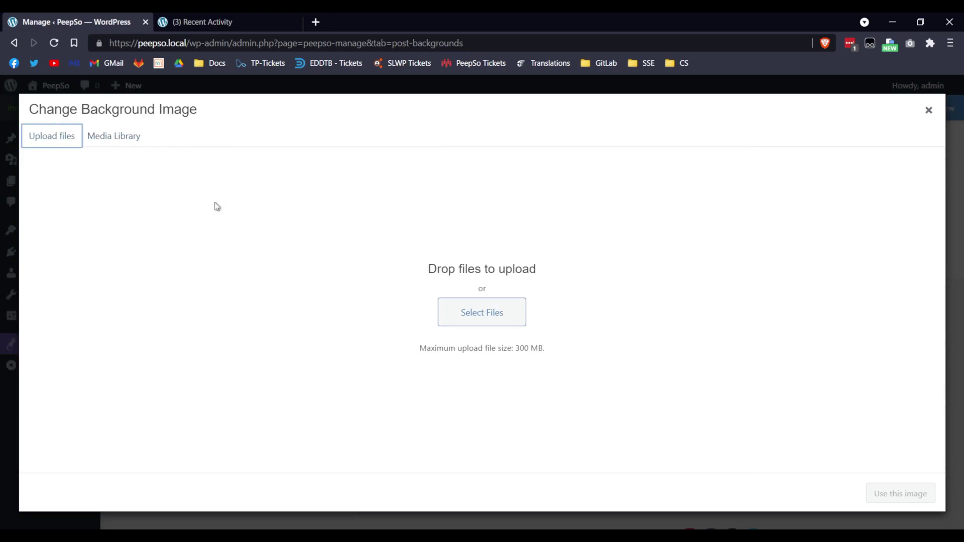
click(123, 137)
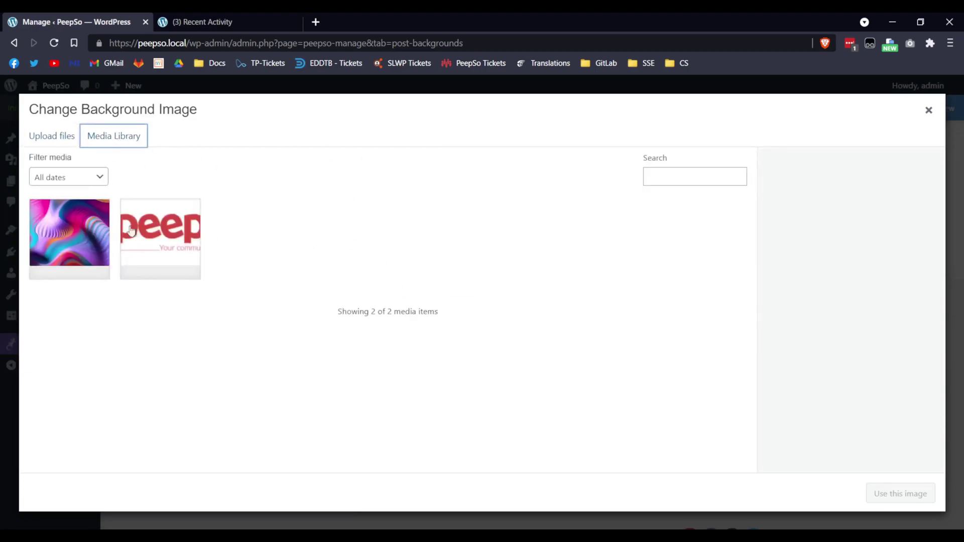
click(82, 234)
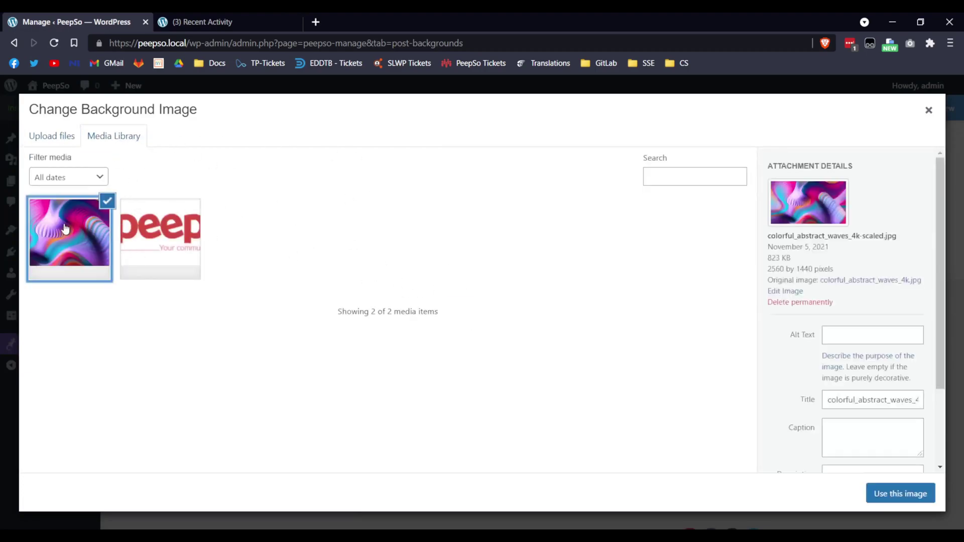
click(890, 495)
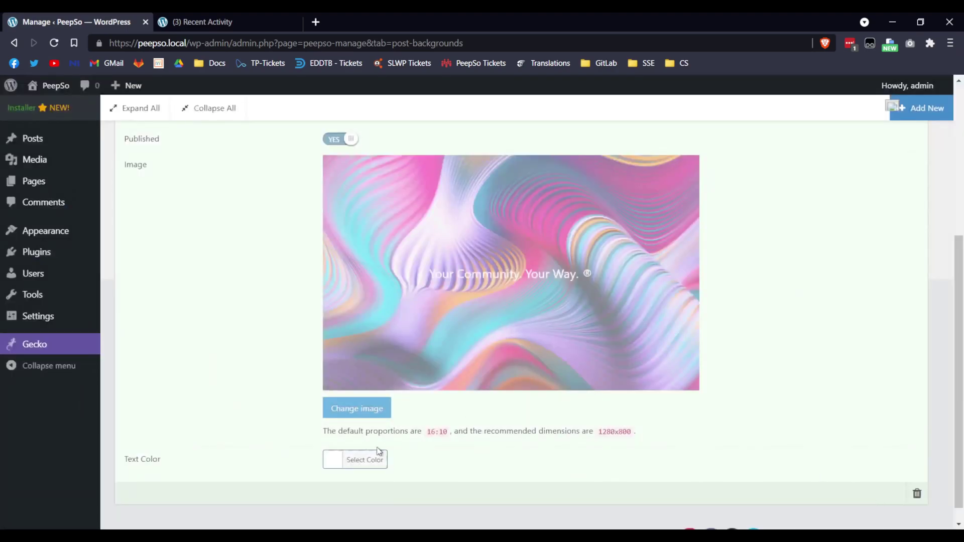
Select the preview's sample caption and try a grey text colour.
drag(430, 272, 600, 275)
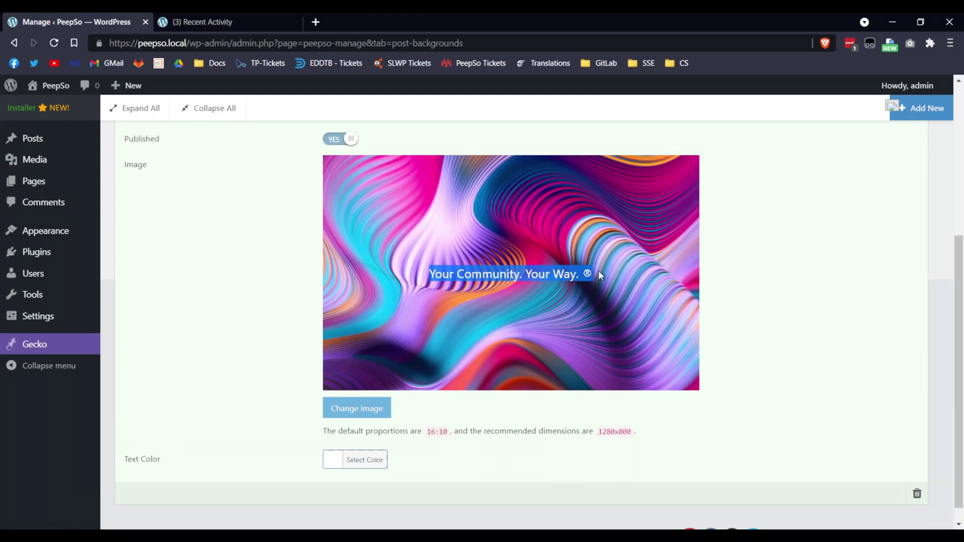
click(364, 465)
scroll(599, 460, down, 3)
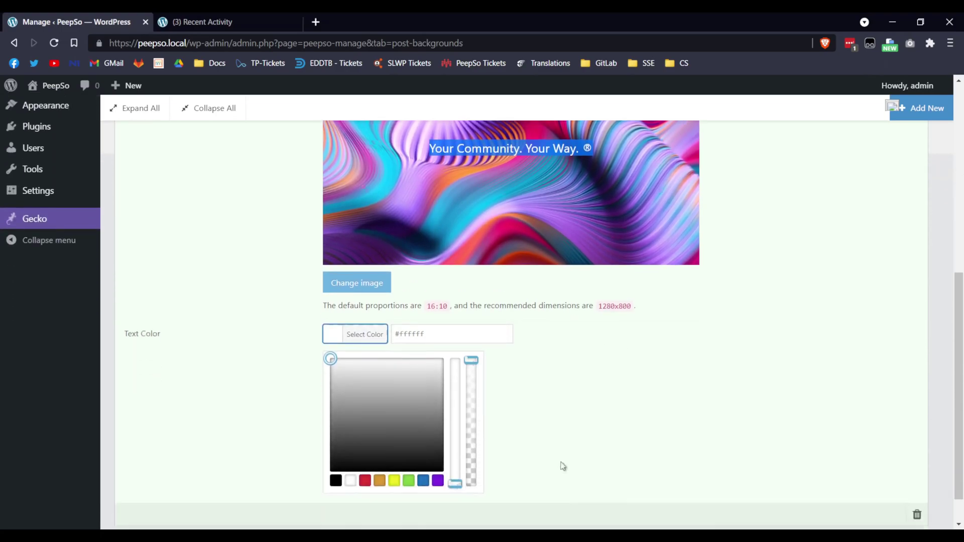
drag(422, 438, 381, 419)
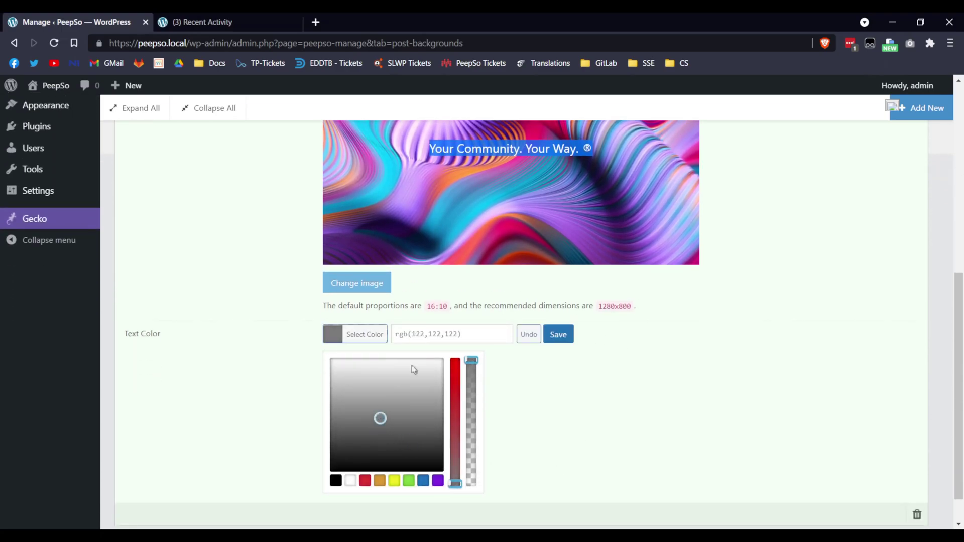
click(552, 203)
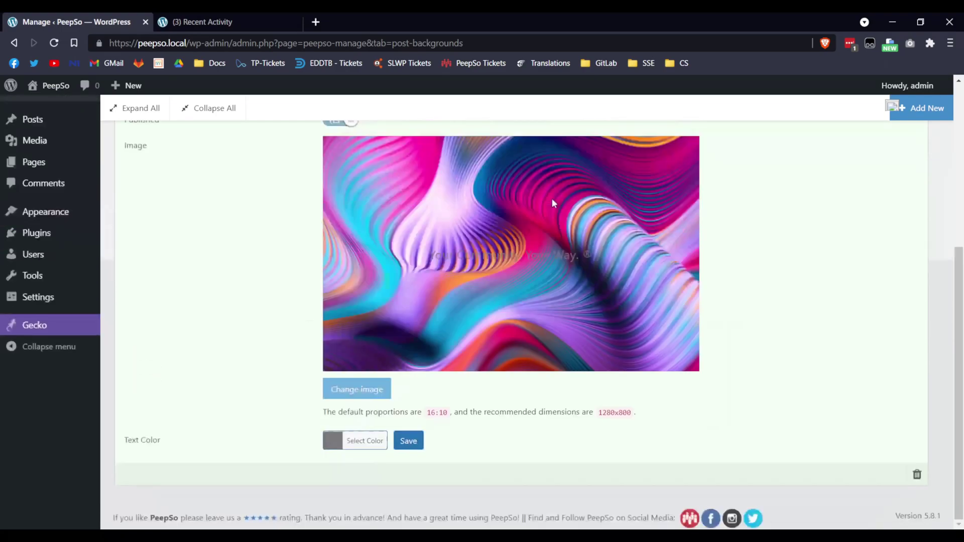
Try red and blue text colours, then set the text colour to white and save.
click(370, 444)
scroll(559, 471, down, 3)
click(365, 461)
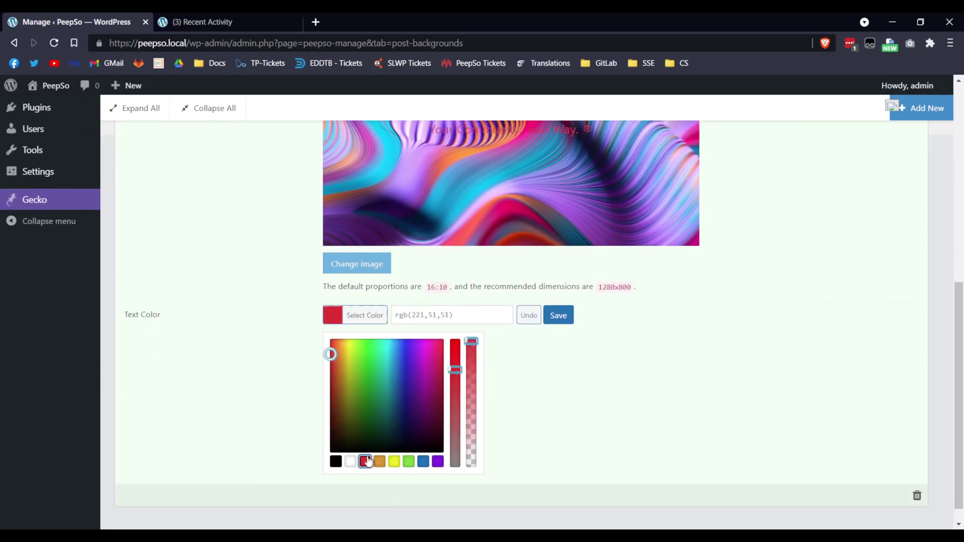
scroll(624, 391, up, 2)
scroll(451, 423, down, 2)
click(423, 461)
scroll(419, 222, up, 2)
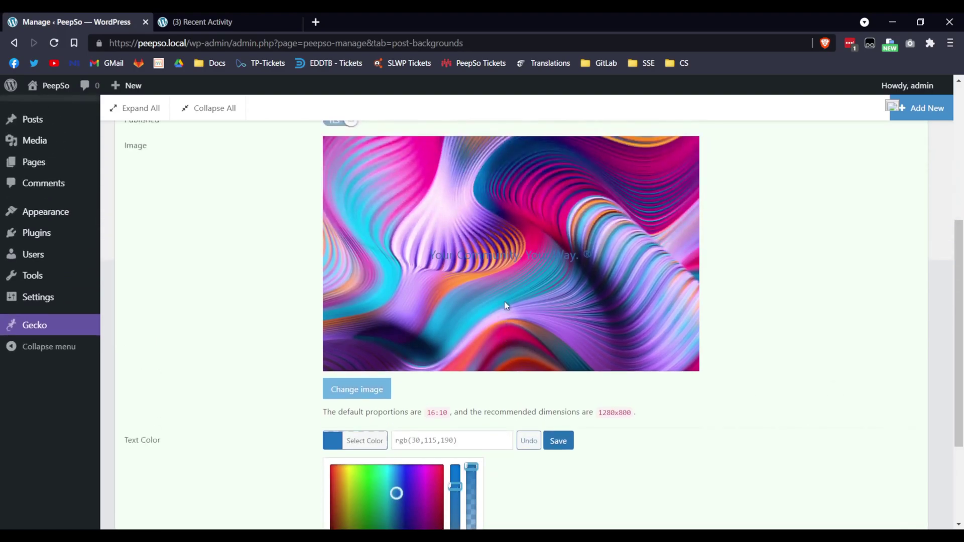
scroll(507, 306, down, 2)
scroll(426, 423, down, 2)
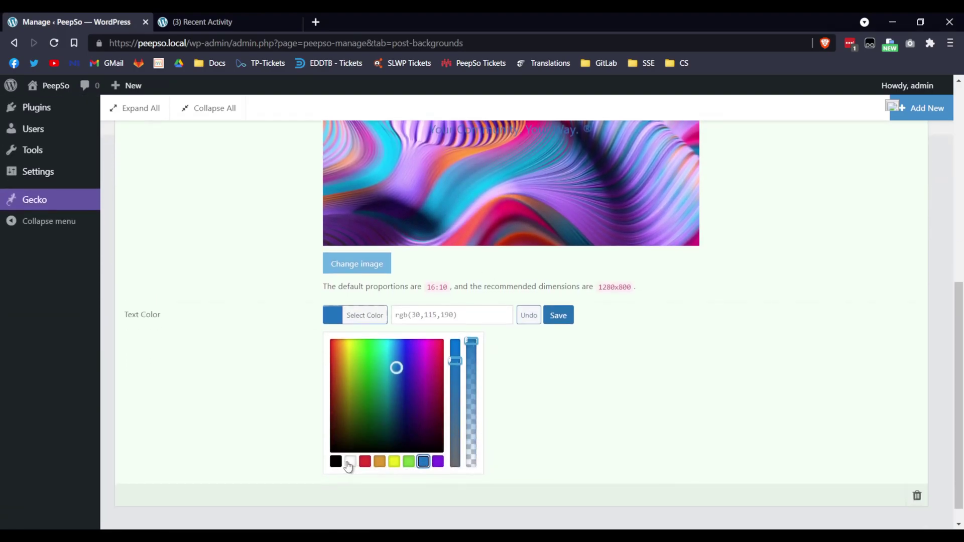
click(350, 462)
click(558, 317)
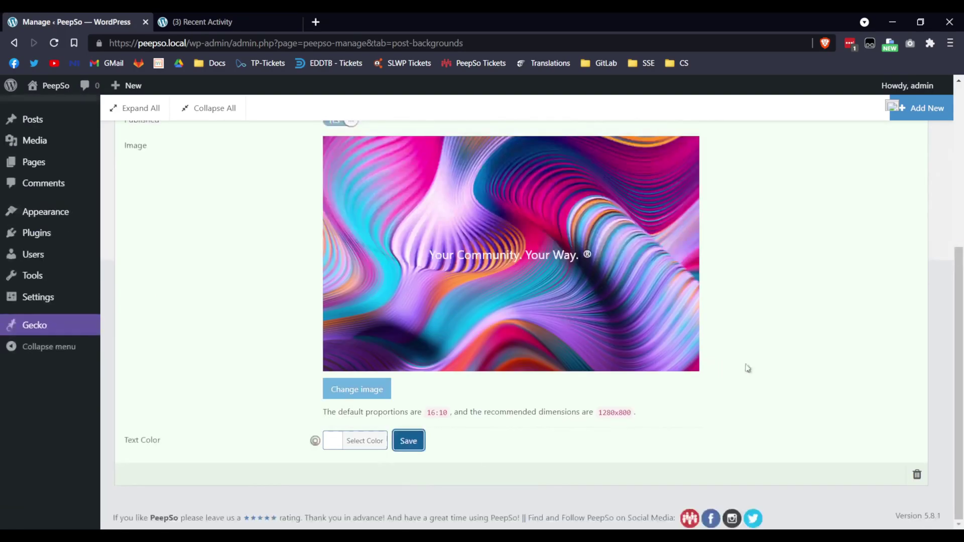
scroll(753, 371, up, 3)
scroll(748, 373, down, 4)
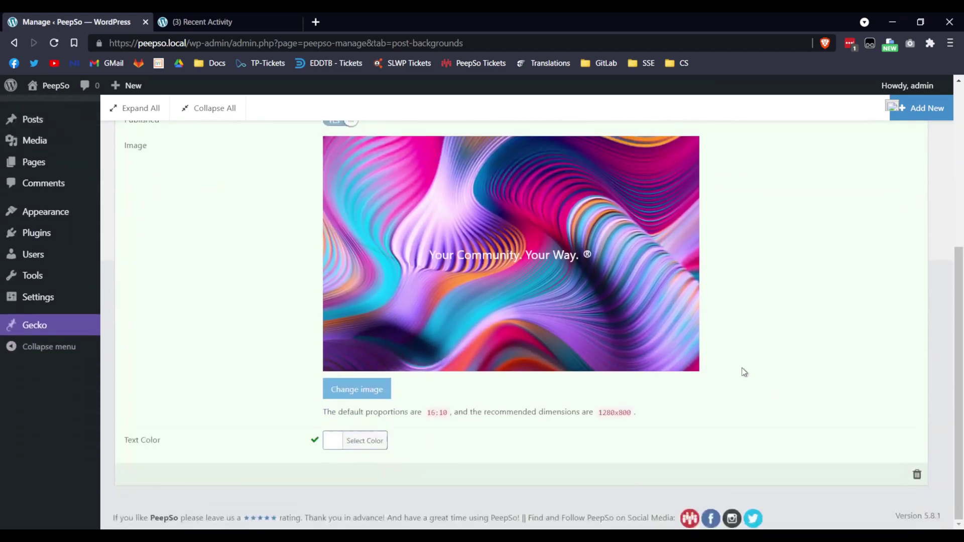
scroll(753, 346, up, 3)
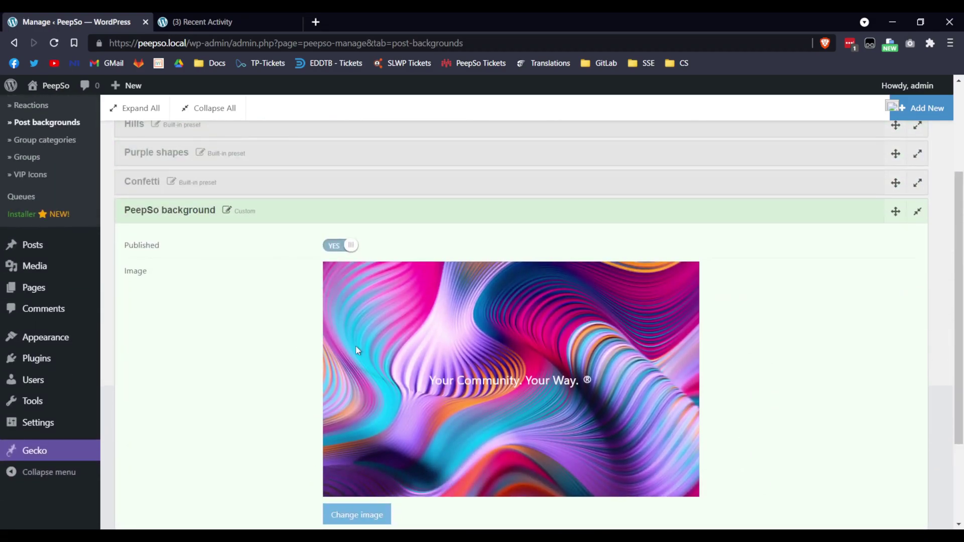
Collapse the PeepSo background panel and move it to second place, just below Your Way.
scroll(347, 344, down, 3)
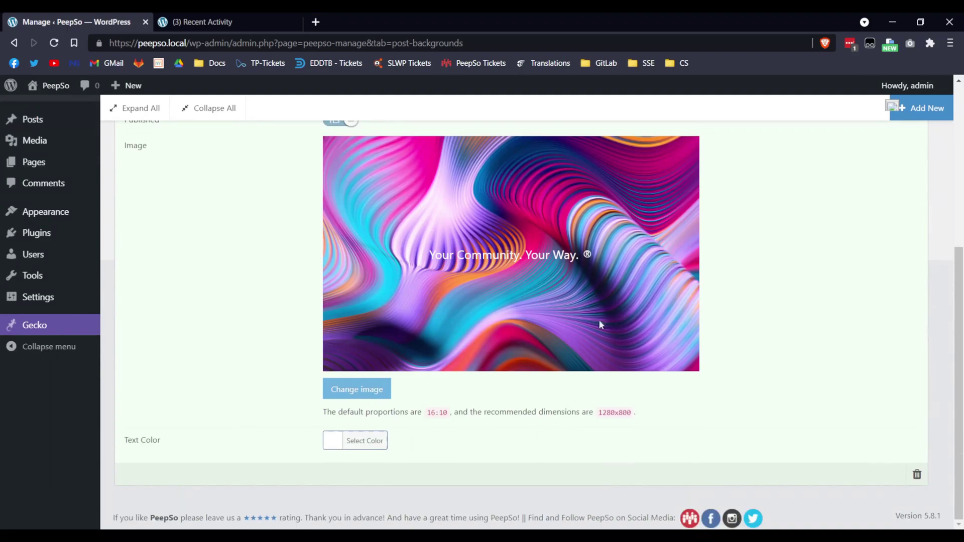
scroll(768, 386, up, 3)
drag(421, 278, 439, 300)
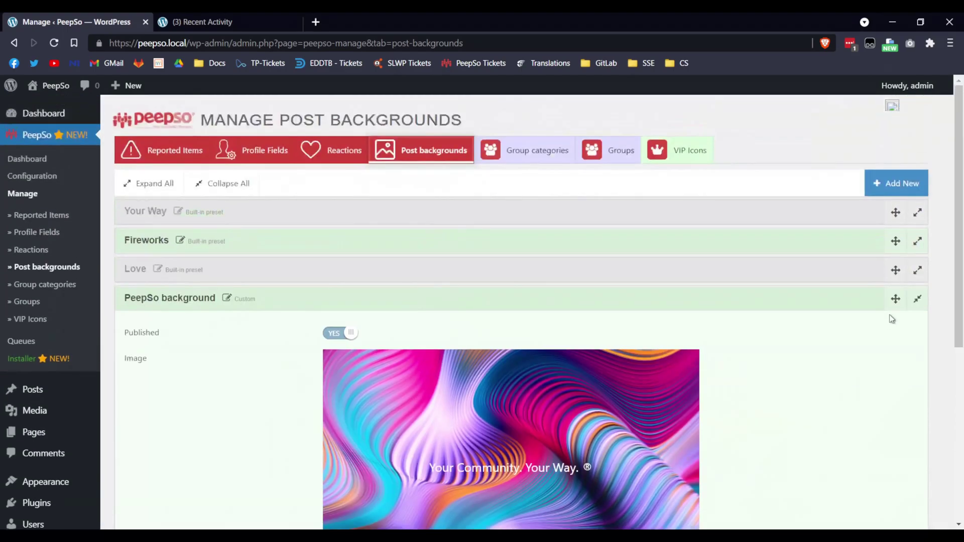
click(917, 299)
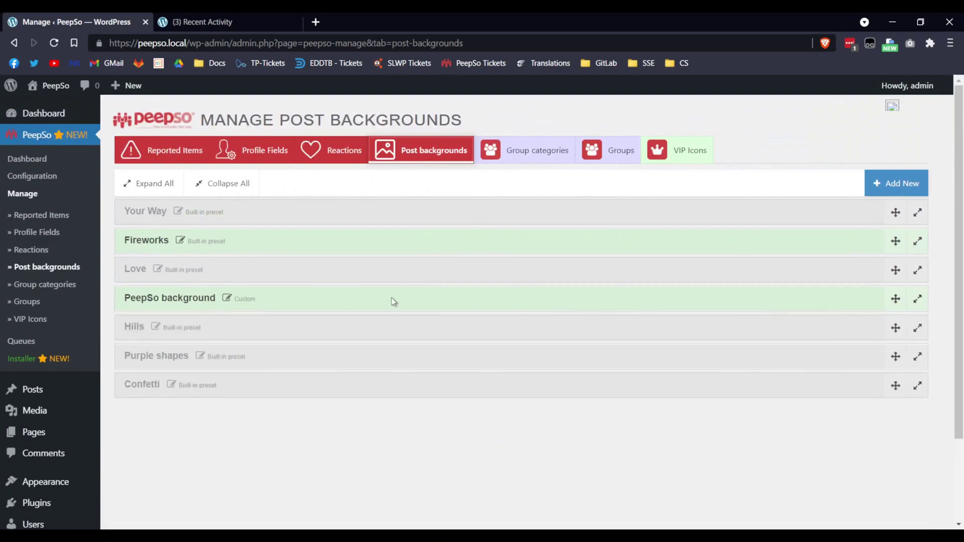
drag(394, 301, 367, 243)
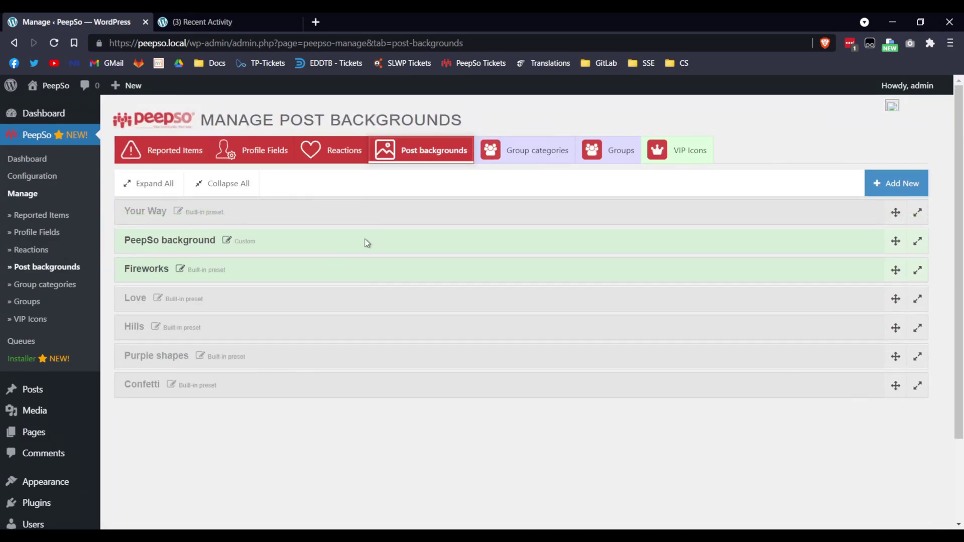
Reload the Recent Activity page and start a Post background post, which opens on the PeepSo waves background.
click(236, 22)
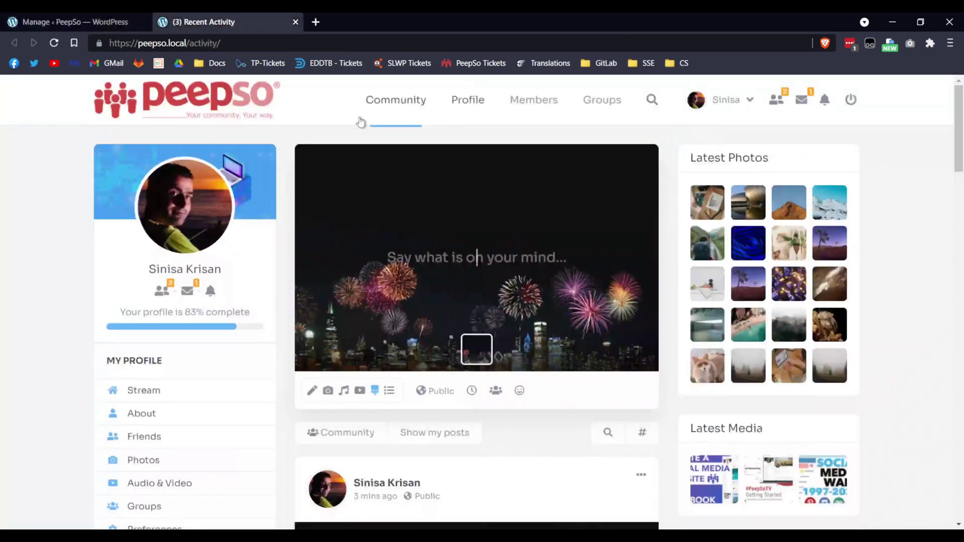
click(54, 43)
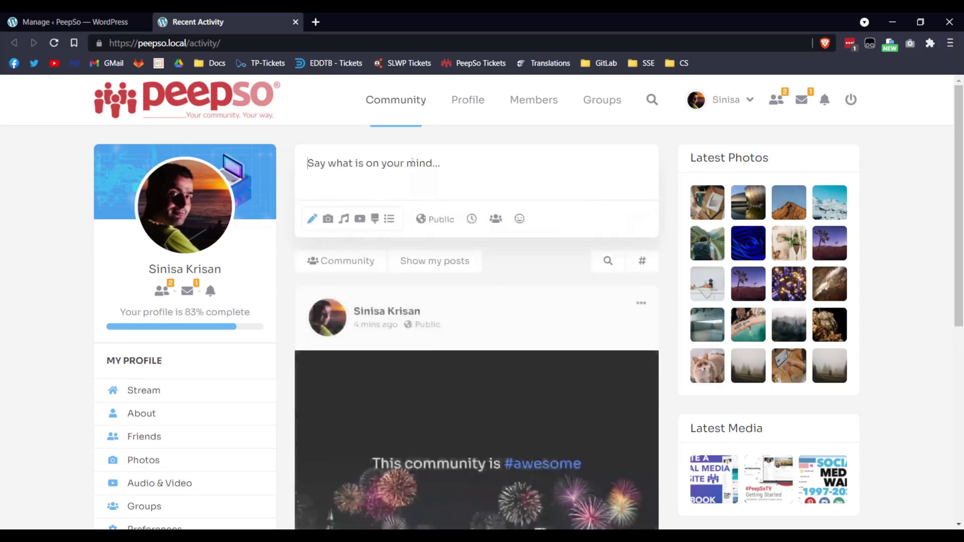
click(377, 222)
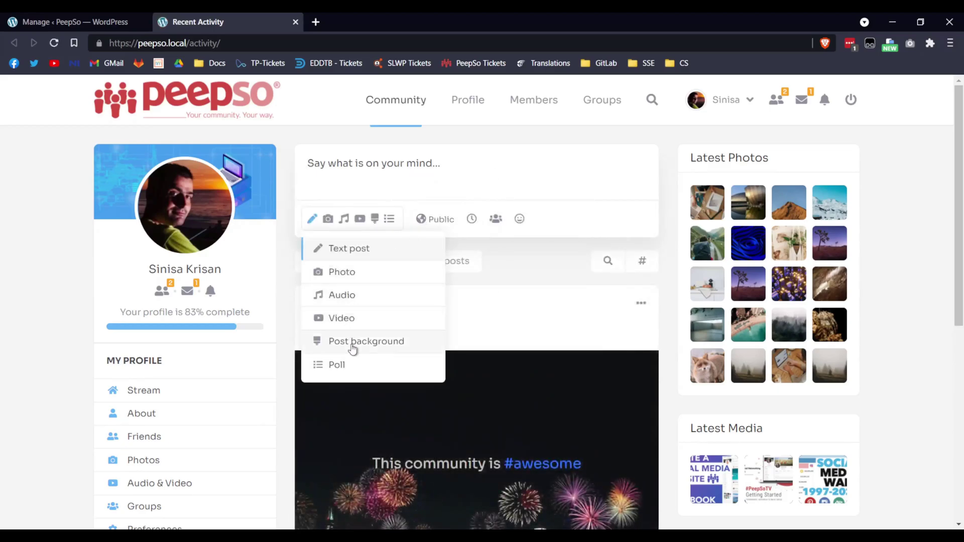
click(383, 342)
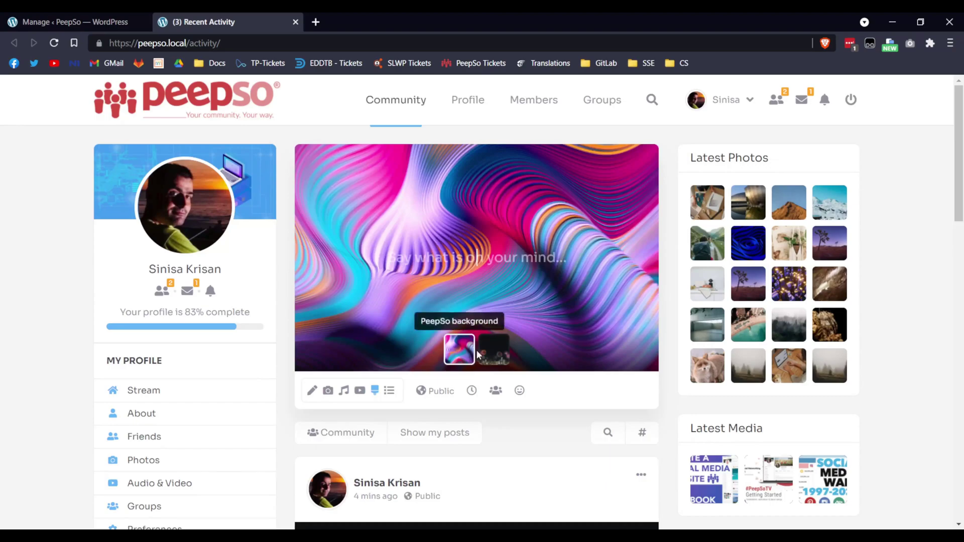
Drag the PeepSo background below Fireworks, then reload the activity page and check the thumbnail order.
click(95, 21)
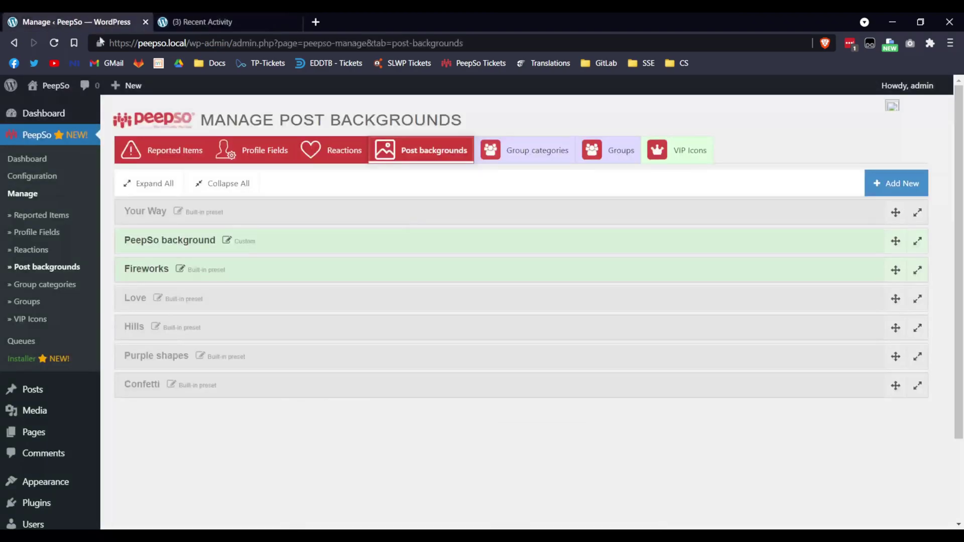
drag(299, 244, 397, 274)
click(216, 21)
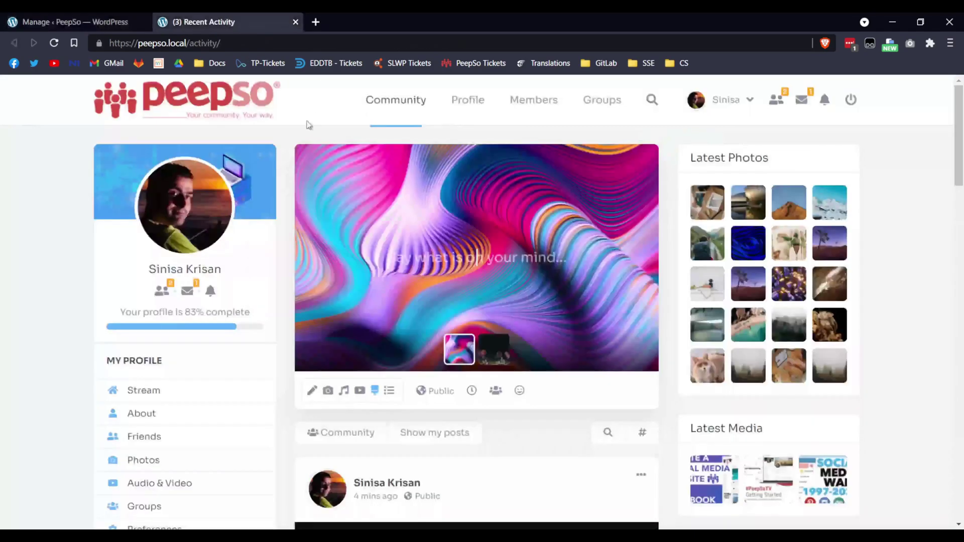
click(55, 44)
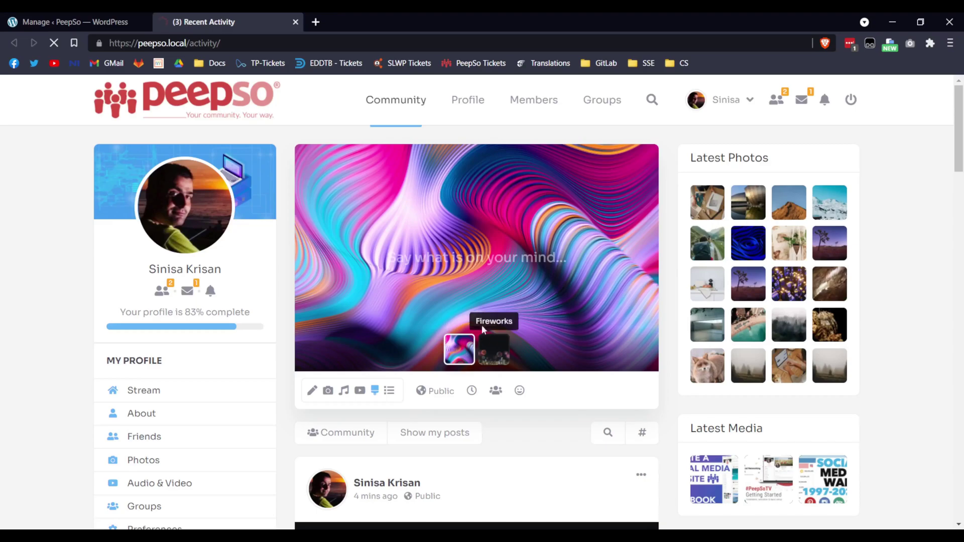
click(464, 315)
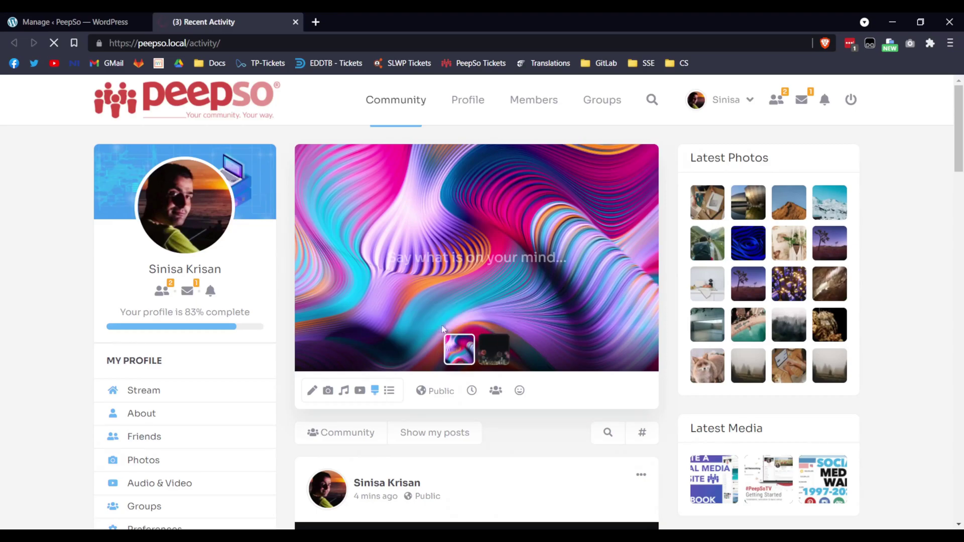
Reload the activity page again and start a Post background post, confirming it opens on Fireworks.
click(76, 22)
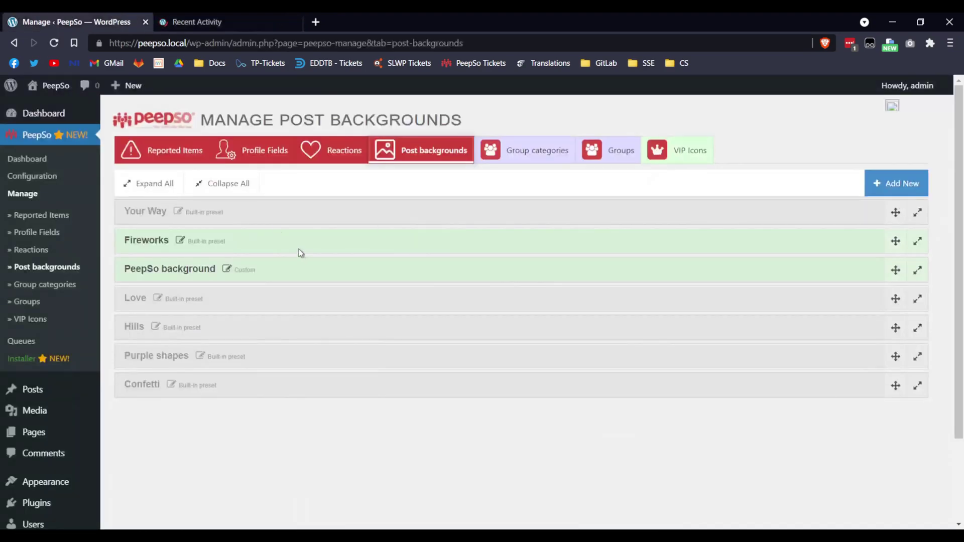
click(189, 22)
key(F5)
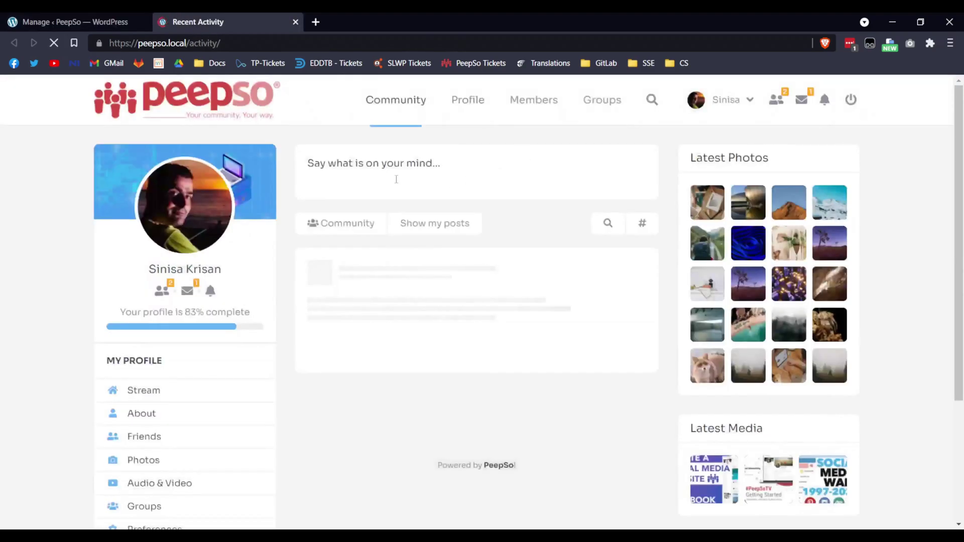
click(389, 219)
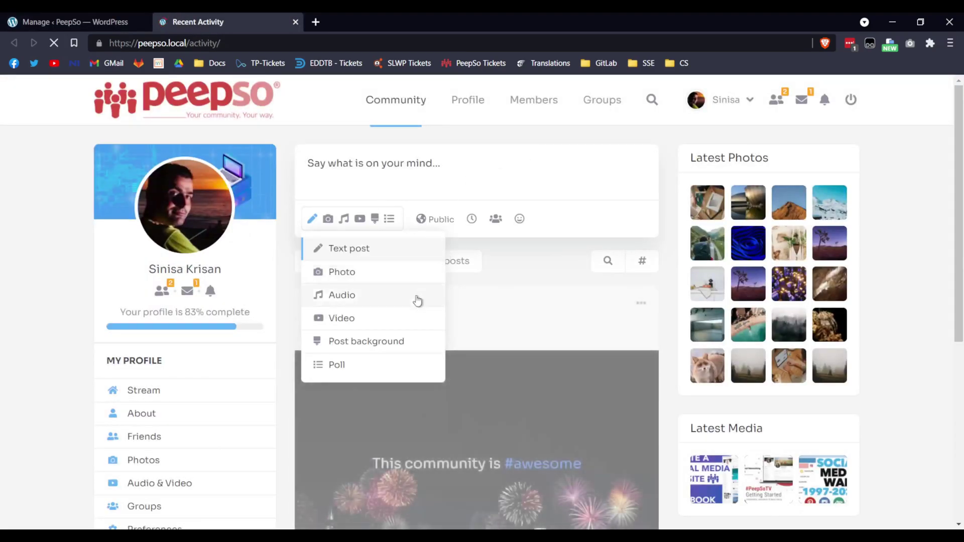
click(374, 343)
key(ctrl+Tab)
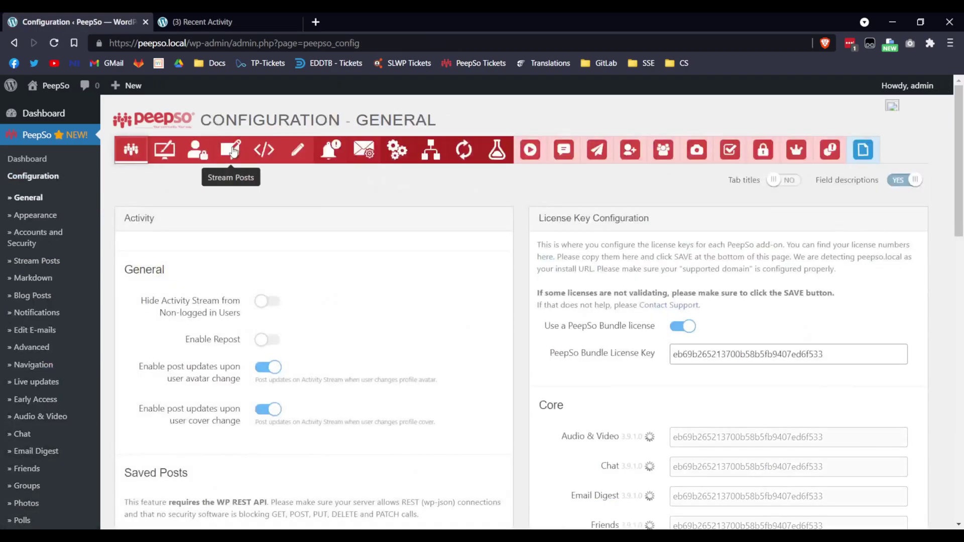
Open PeepSo's Stream Posts configuration and find Post Backgrounds, showing a 150-character maximum post length.
click(237, 152)
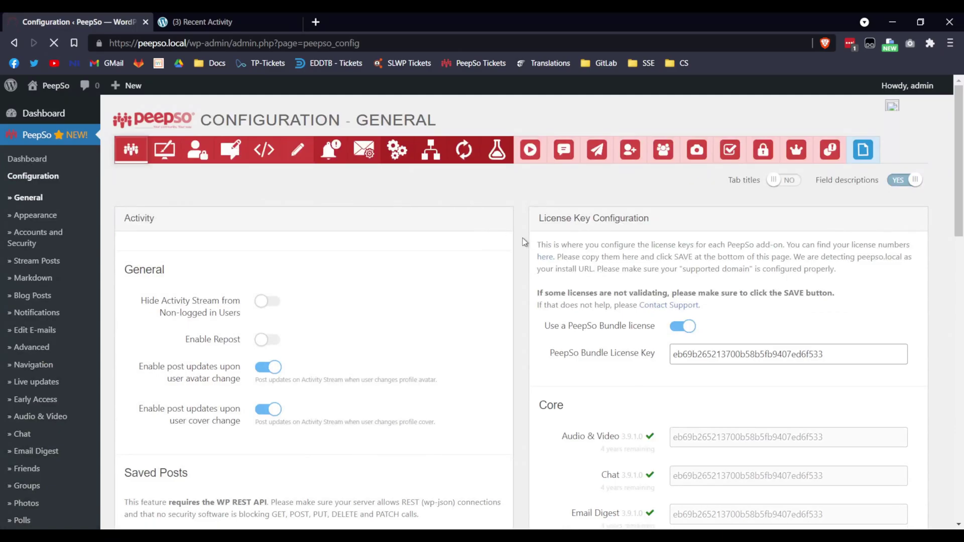
scroll(524, 242, down, 10)
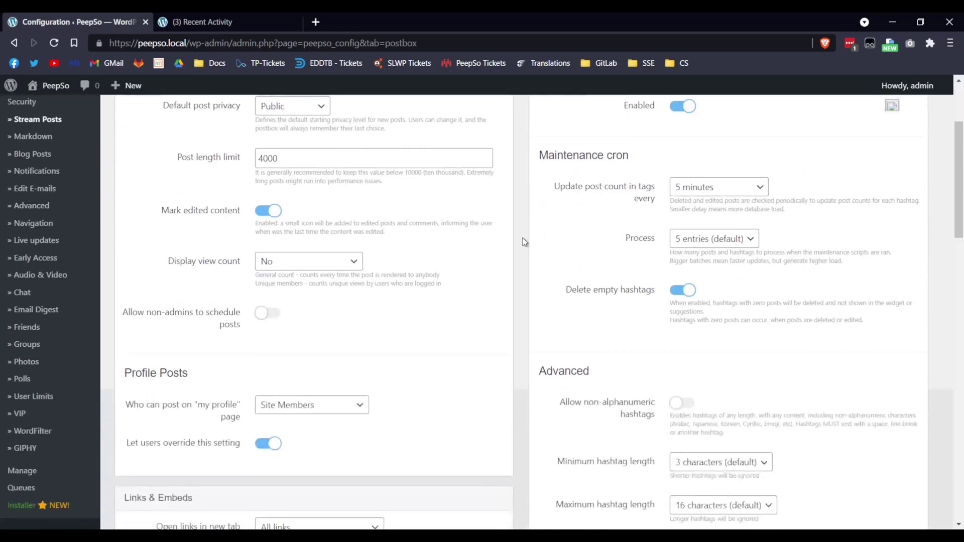
scroll(524, 242, down, 2)
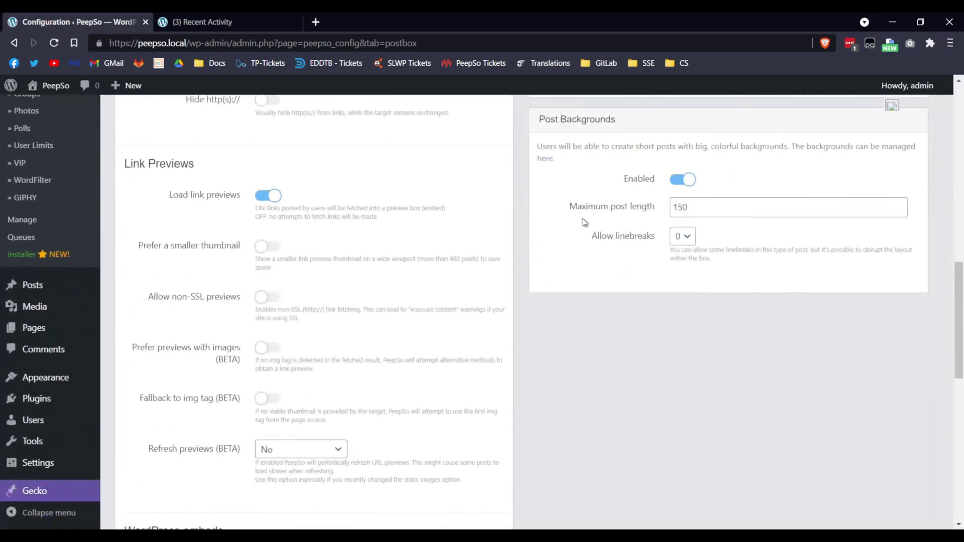
scroll(603, 280, up, 2)
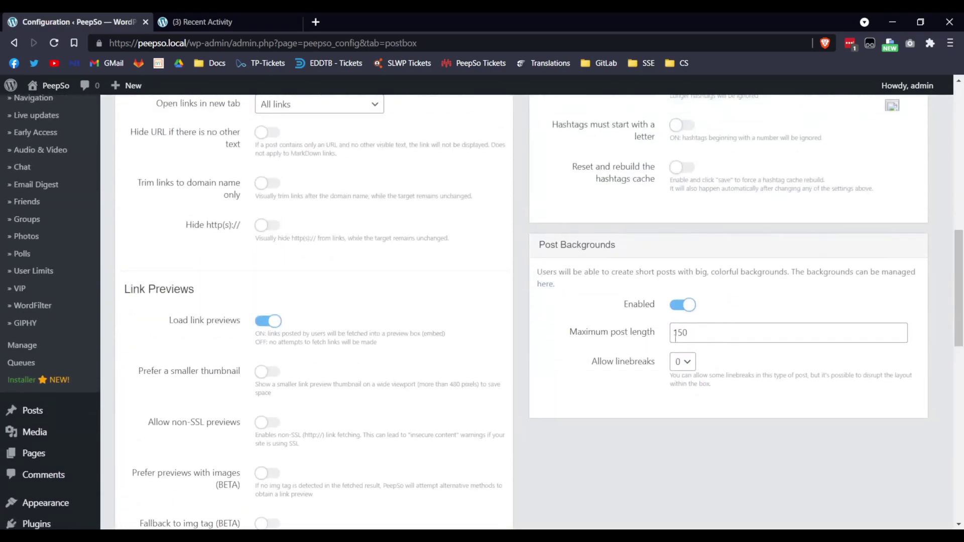
Start a test post reading '123456' in the activity postbox.
click(206, 23)
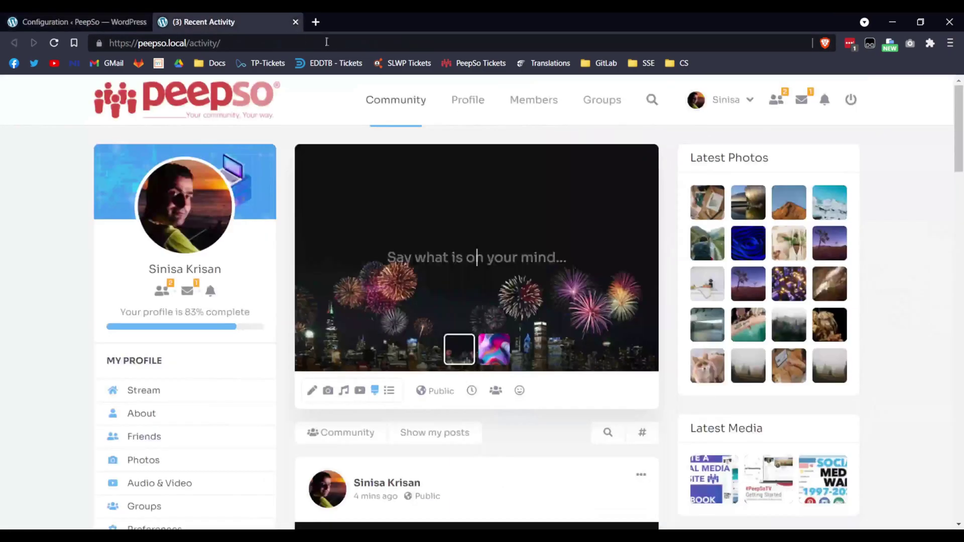
click(474, 255)
text(123456)
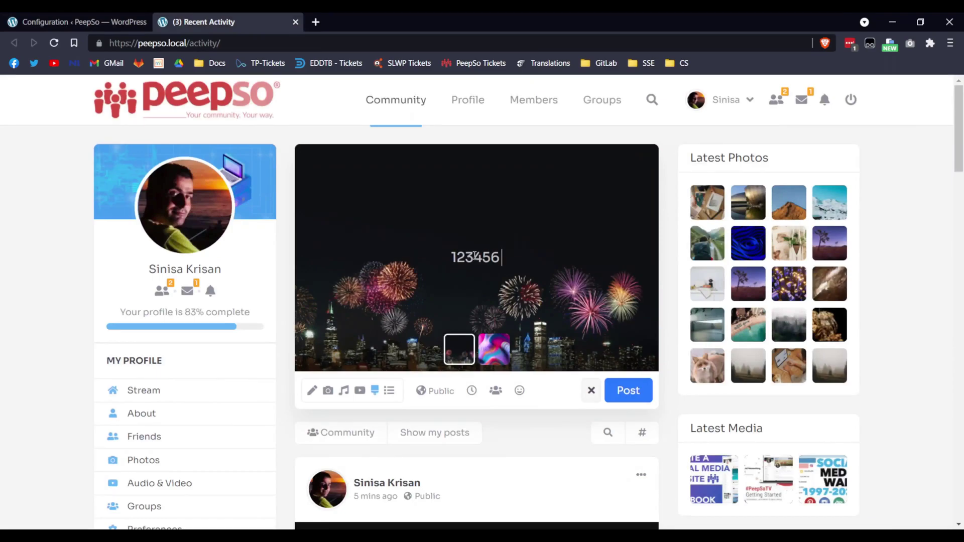
Change the Post Backgrounds maximum post length from 150 to 199.
click(80, 22)
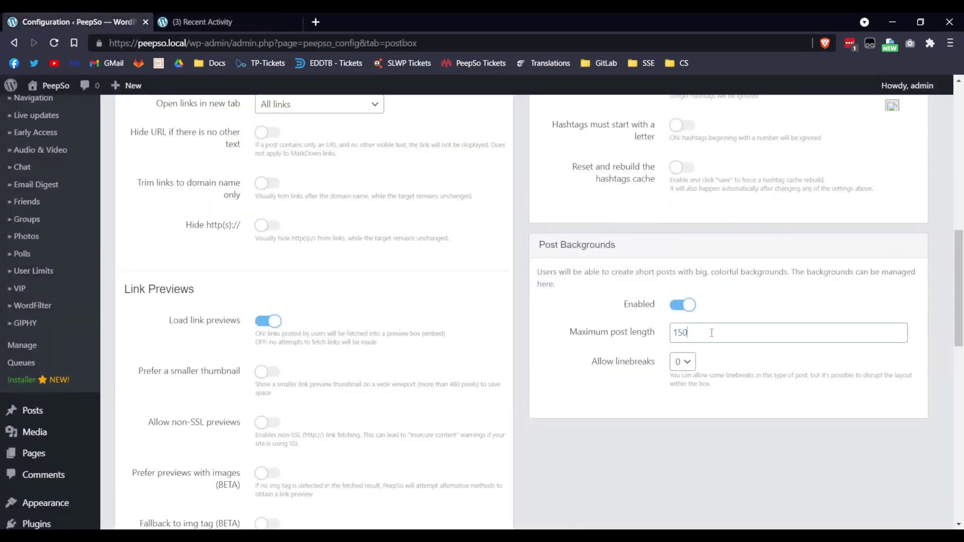
key(BackSpace)
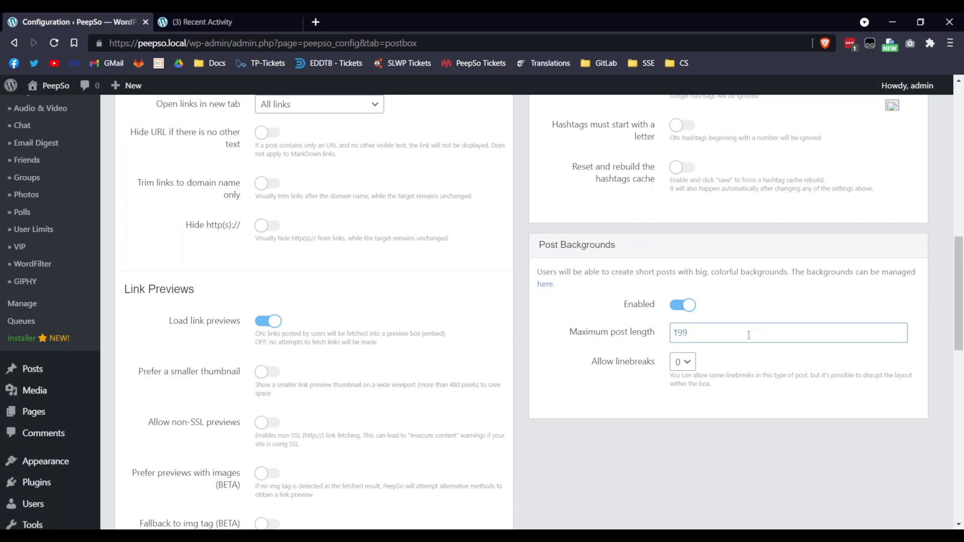
click(248, 24)
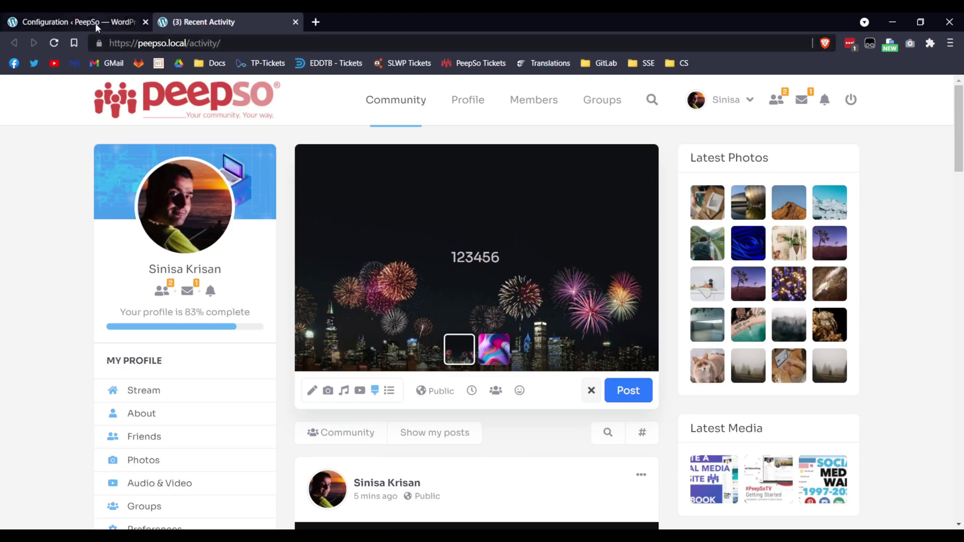
Check the Allow linebreaks setting, then replace the post's '123456' test text with 'First line'.
click(117, 23)
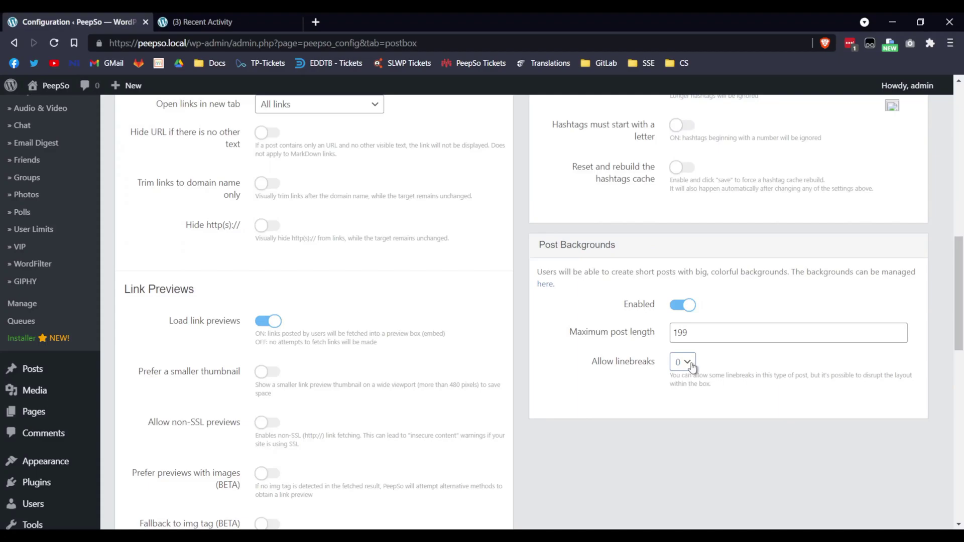
click(231, 23)
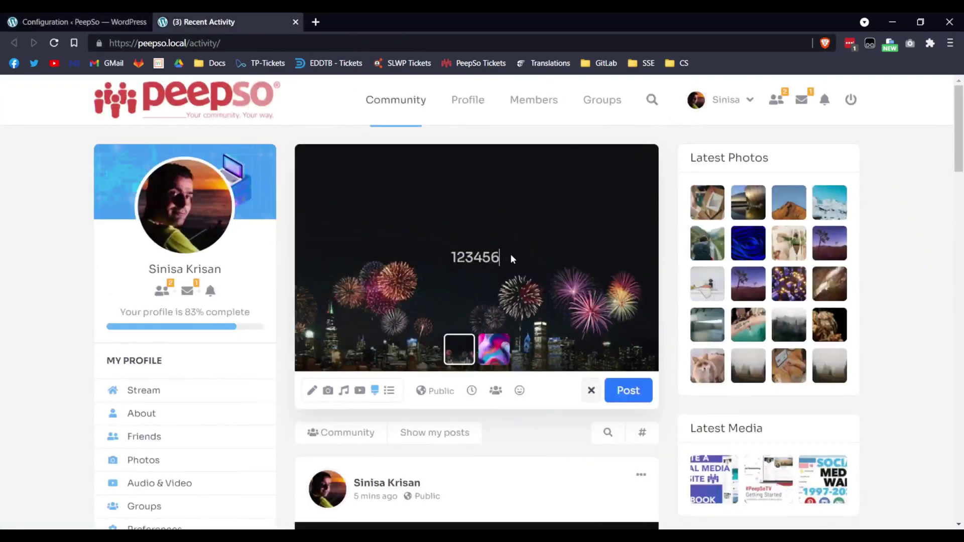
key(BackSpace)
key(BackSpace)
key(BackSpace)
key(BackSpace)
key(BackSpace)
key(BackSpace)
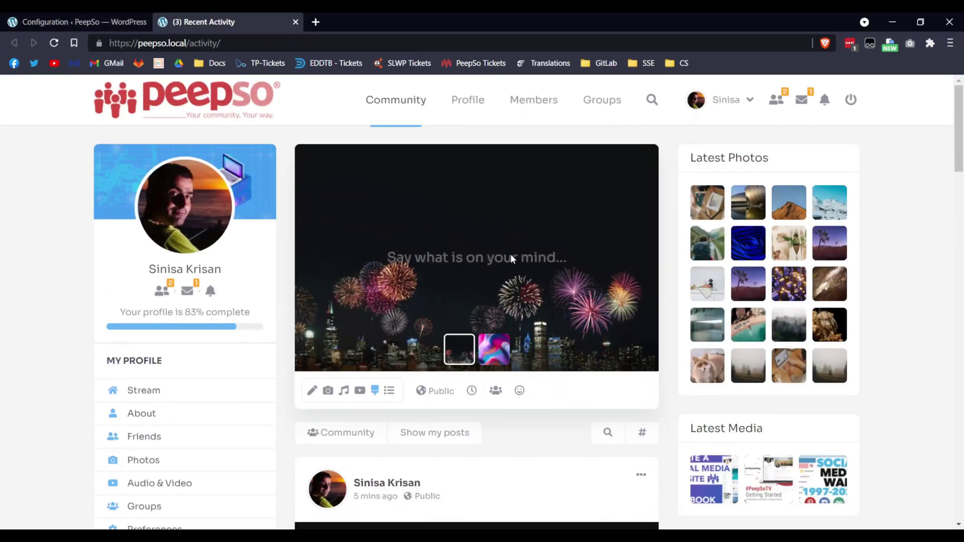
text(First lin)
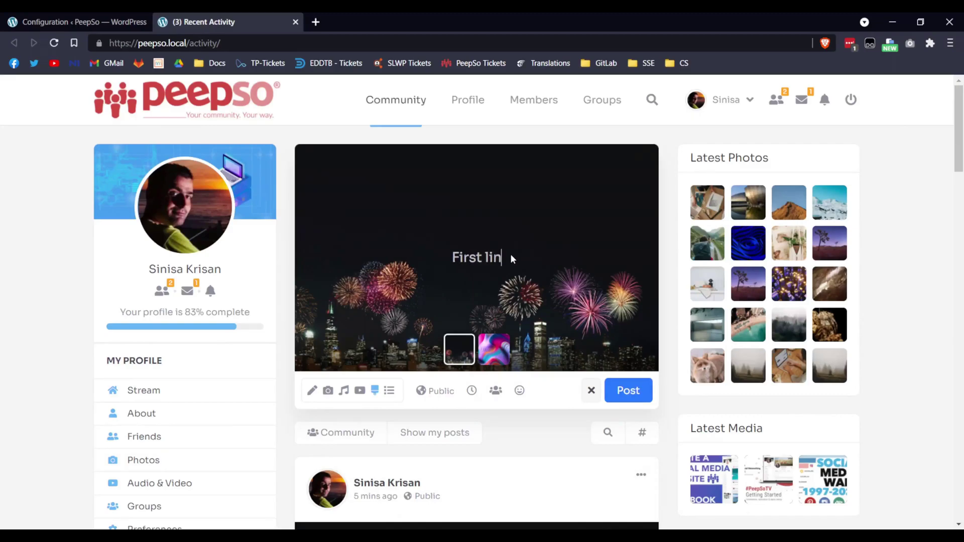
text(e)
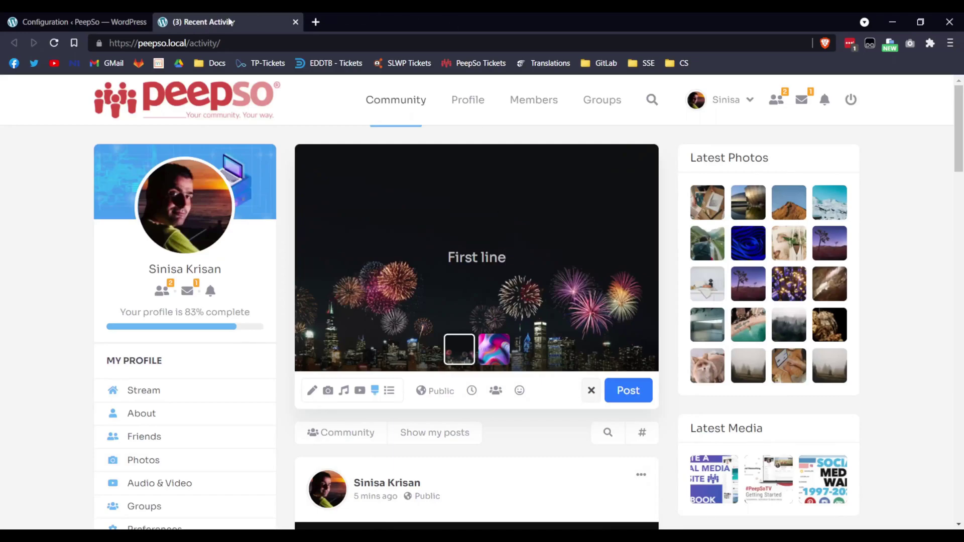
click(98, 26)
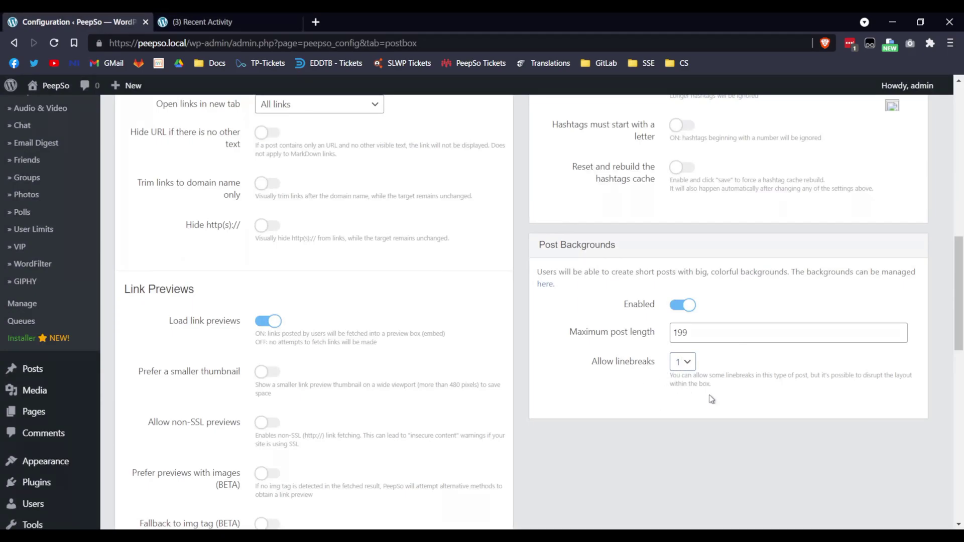
Set Allow linebreaks to 1 and save the Stream Posts settings.
scroll(708, 396, down, 1)
scroll(642, 364, down, 10)
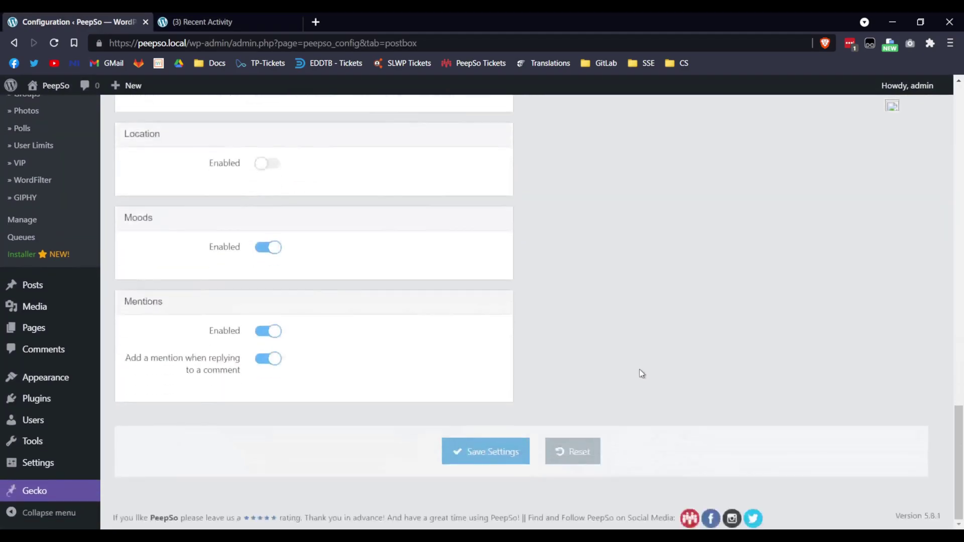
key(Return)
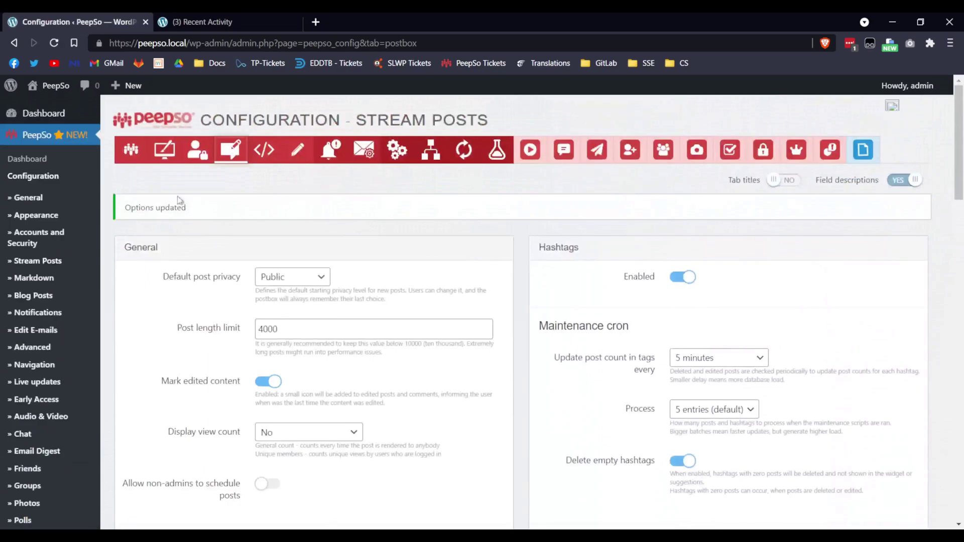
drag(205, 207, 120, 209)
Reload the community activity page so the new background settings take effect.
click(237, 16)
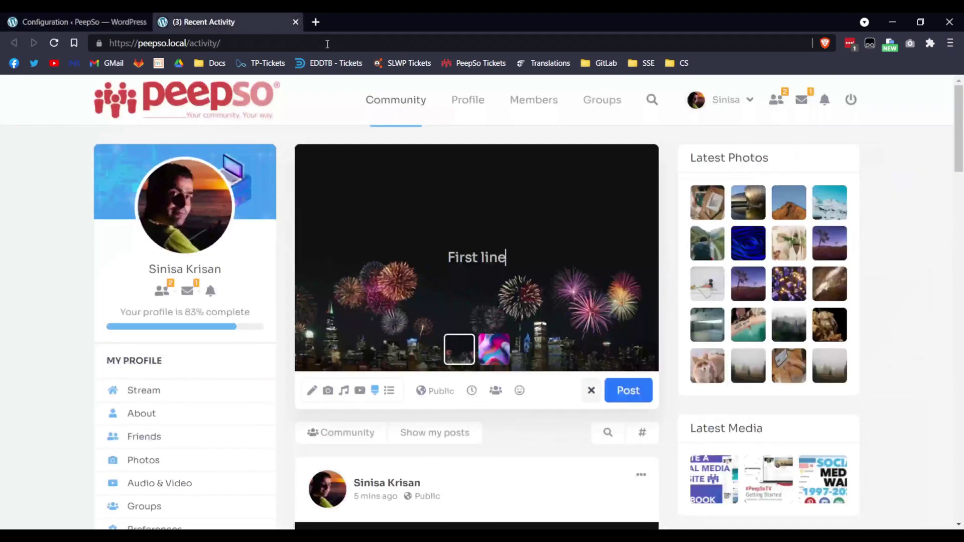
click(53, 43)
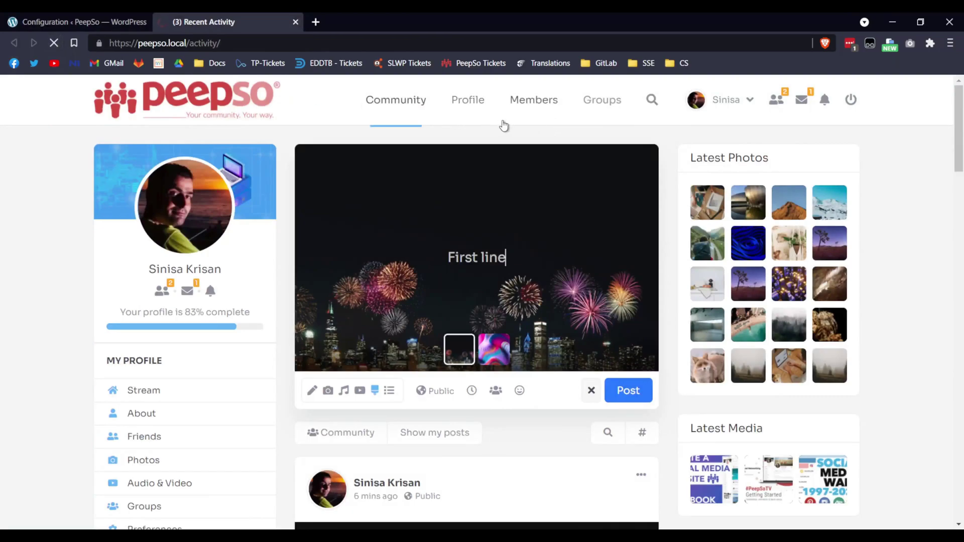
click(76, 23)
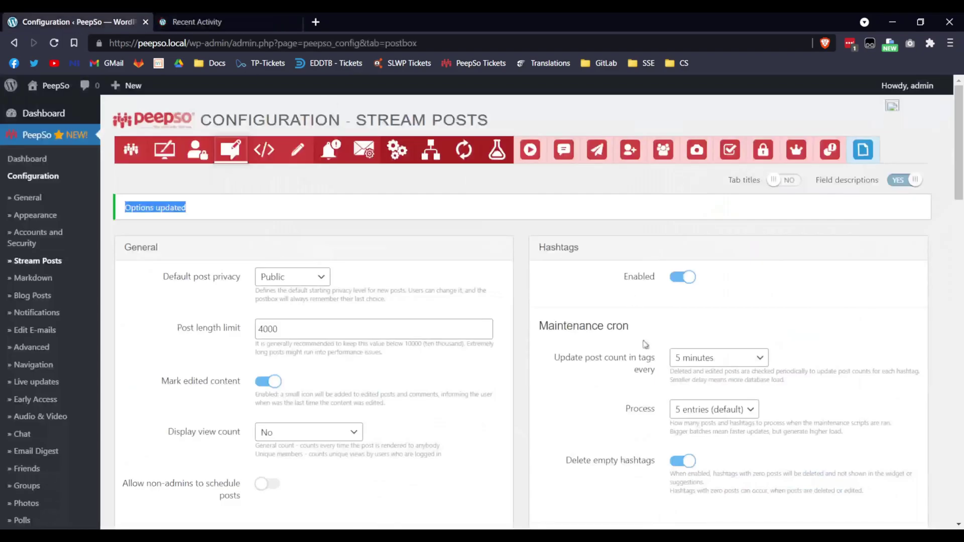
scroll(617, 372, down, 5)
scroll(617, 372, down, 8)
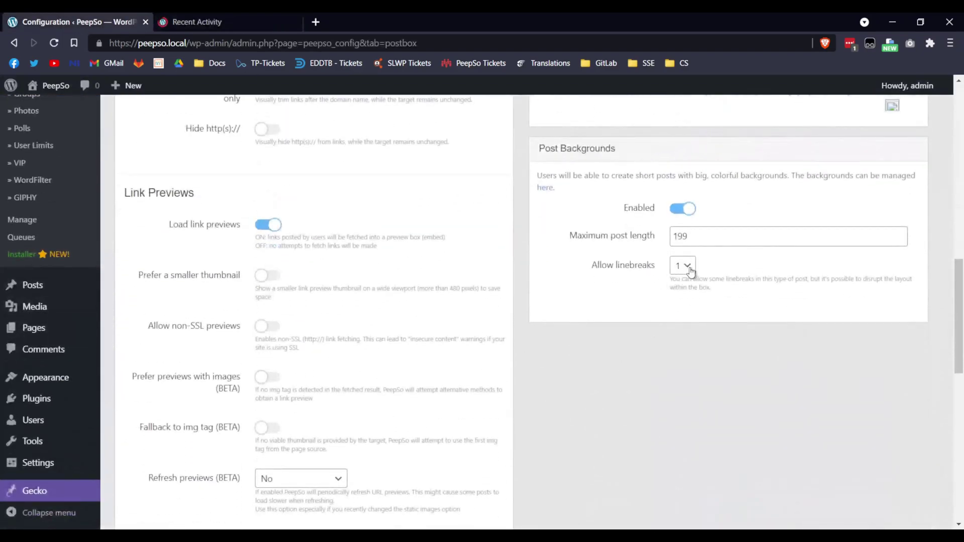
key(ctrl+Tab)
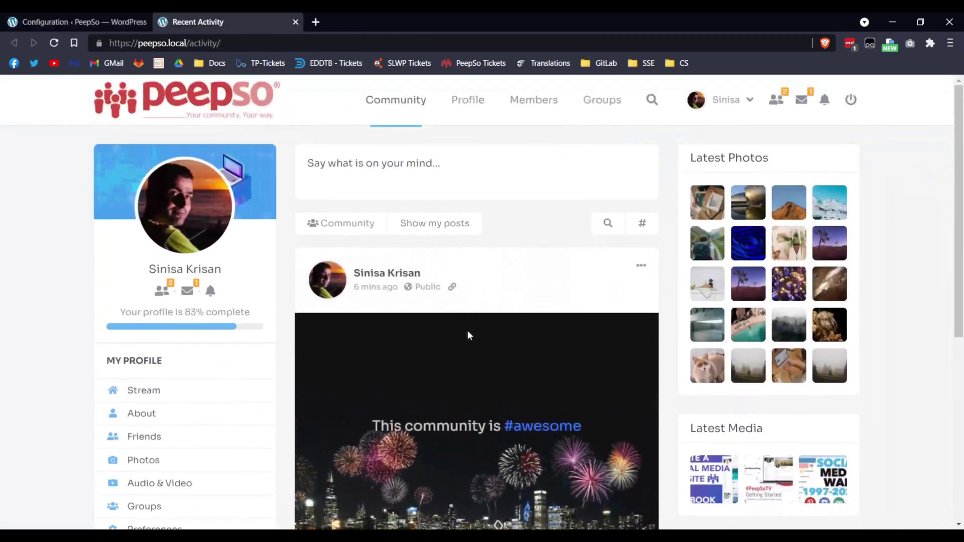
Draft a wave-background post with 'First Line' and 'Second Line' on separate lines.
click(388, 185)
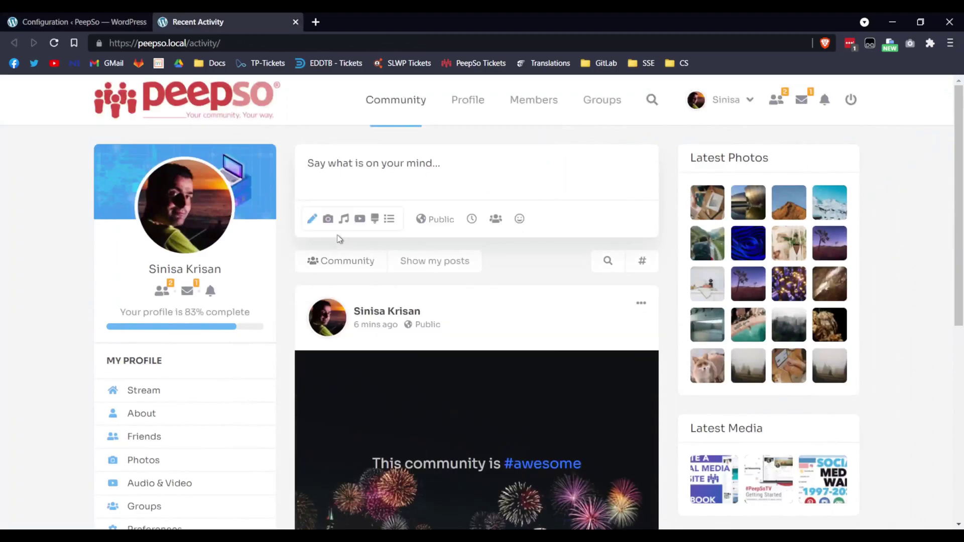
click(375, 221)
click(374, 341)
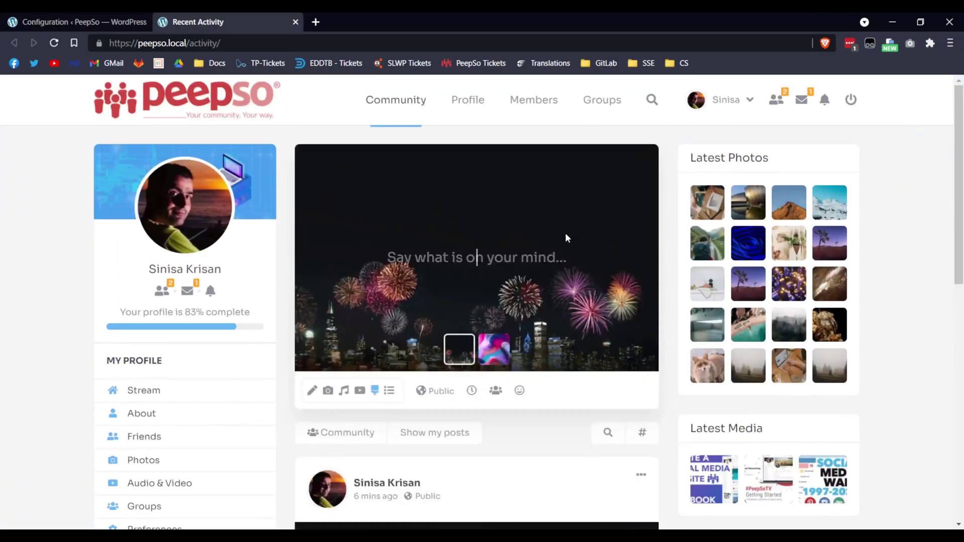
click(504, 352)
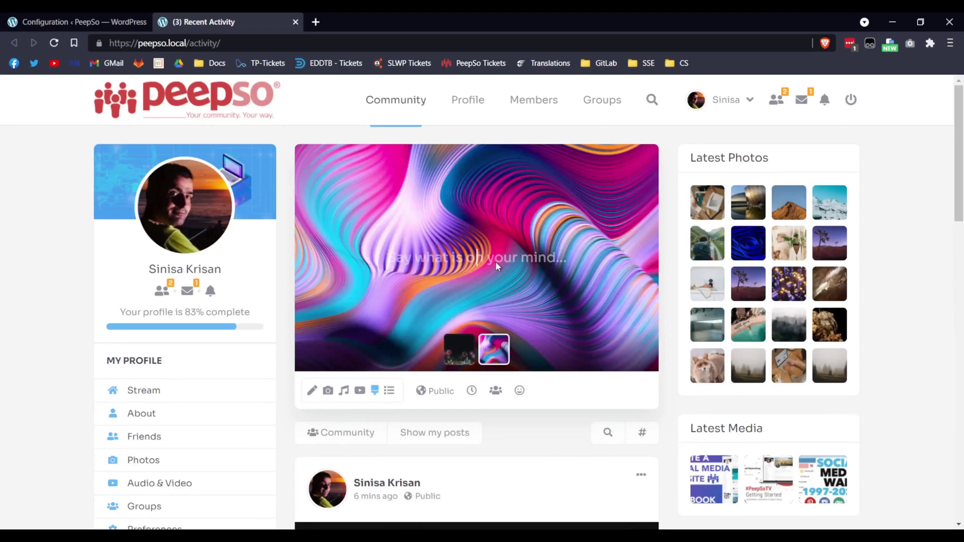
text(First)
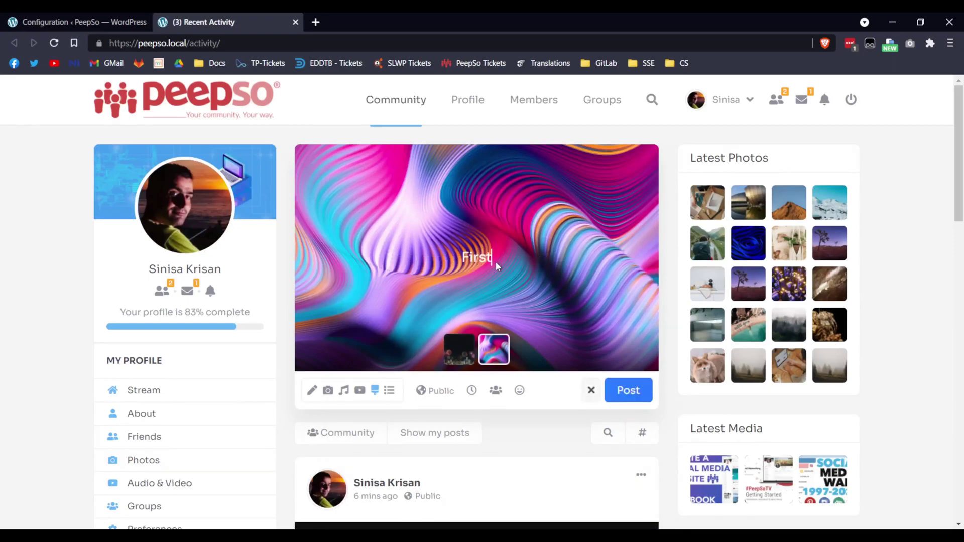
text( Line)
key(Return)
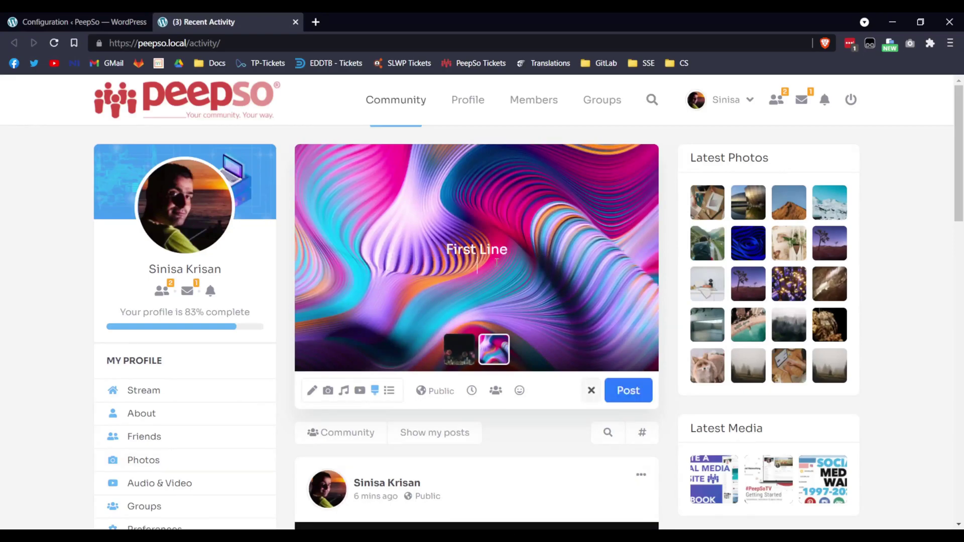
text(Secon)
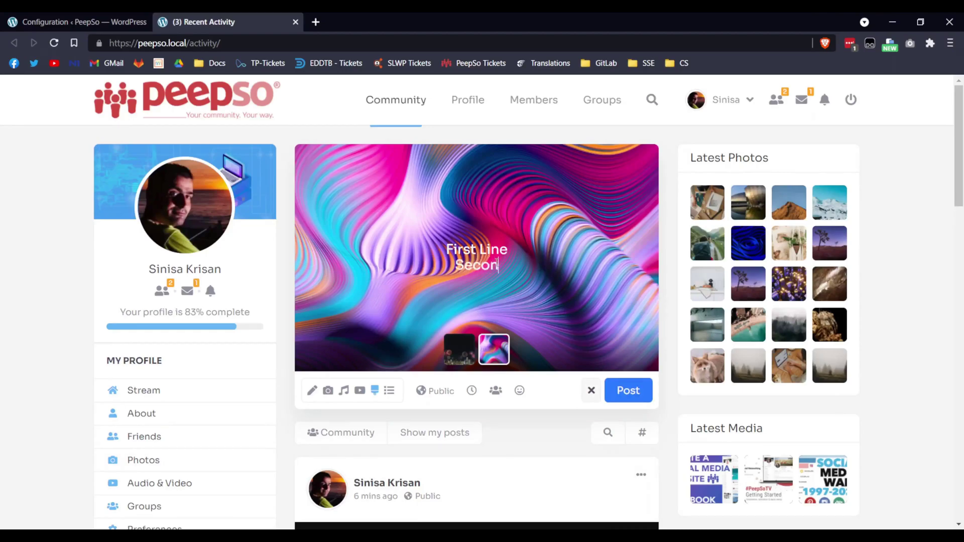
text(d Line)
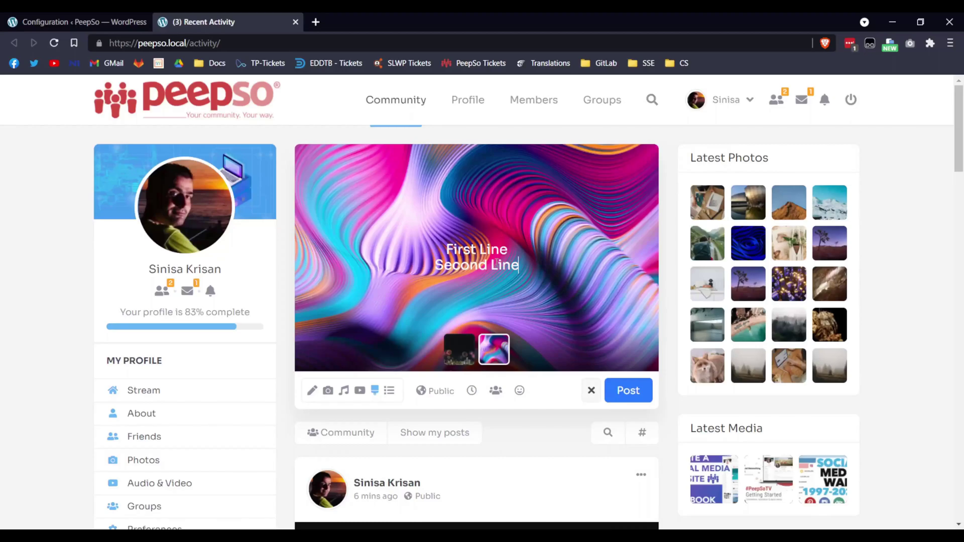
Return to the PeepSo Post Backgrounds settings in the WordPress admin.
key(ctrl+shift+Tab)
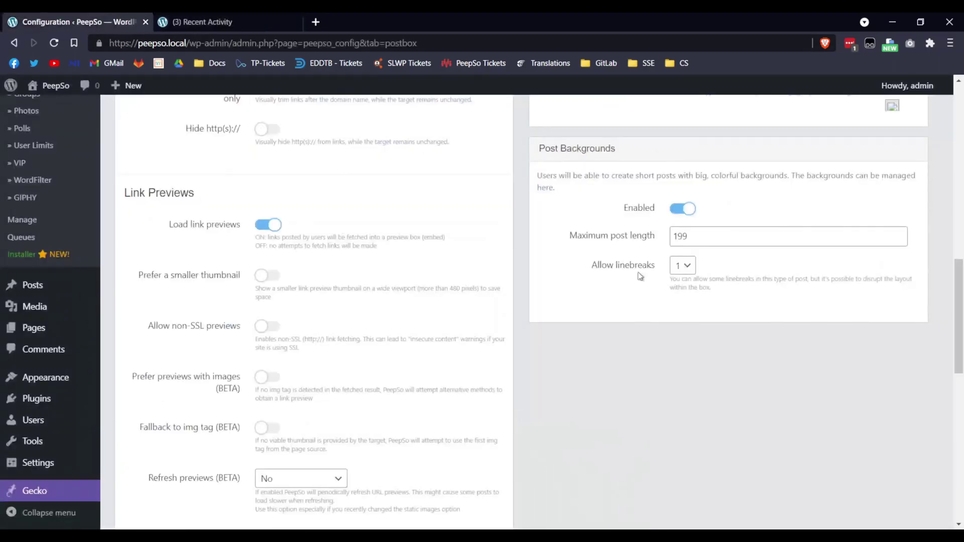